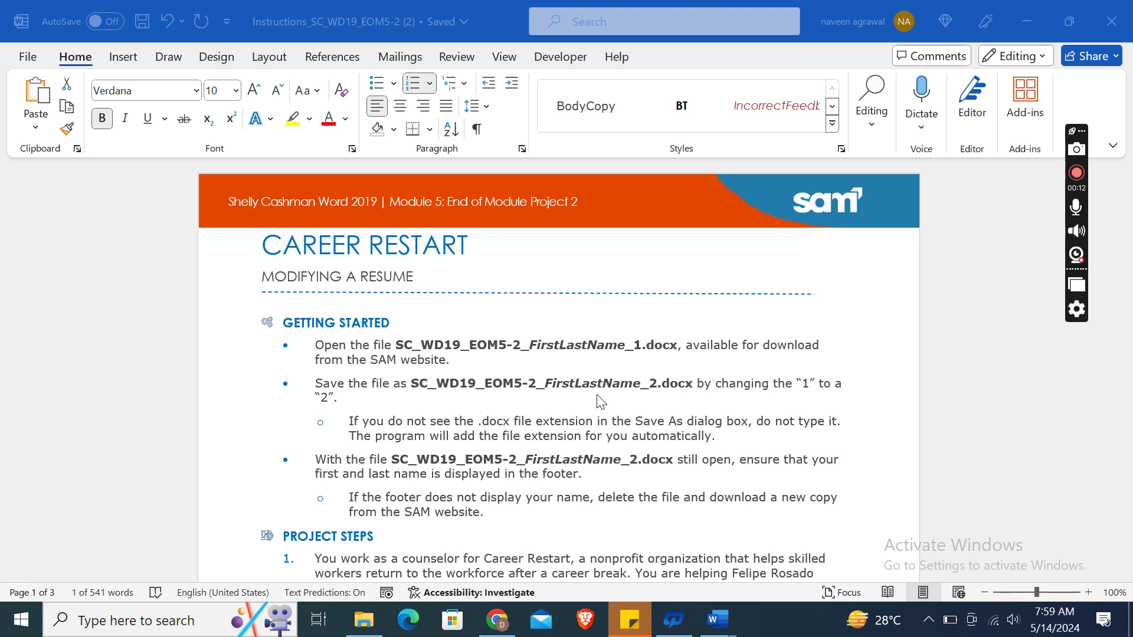
Bring the instructions document to the front and scroll down to its numbered Project Steps
left_click(400, 350)
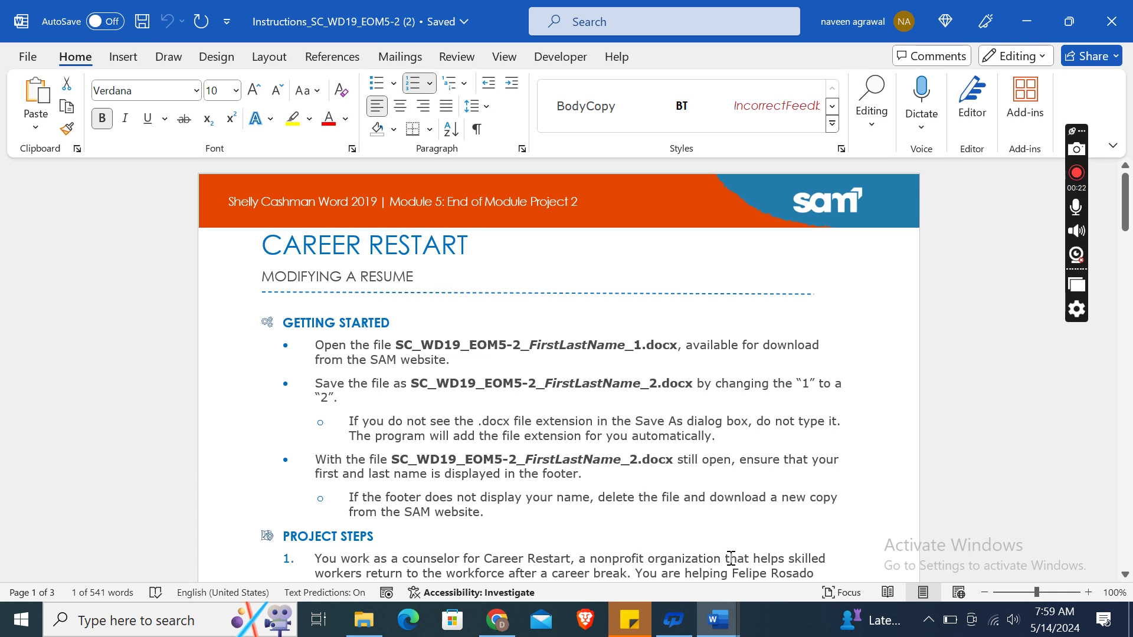
left_click(717, 620)
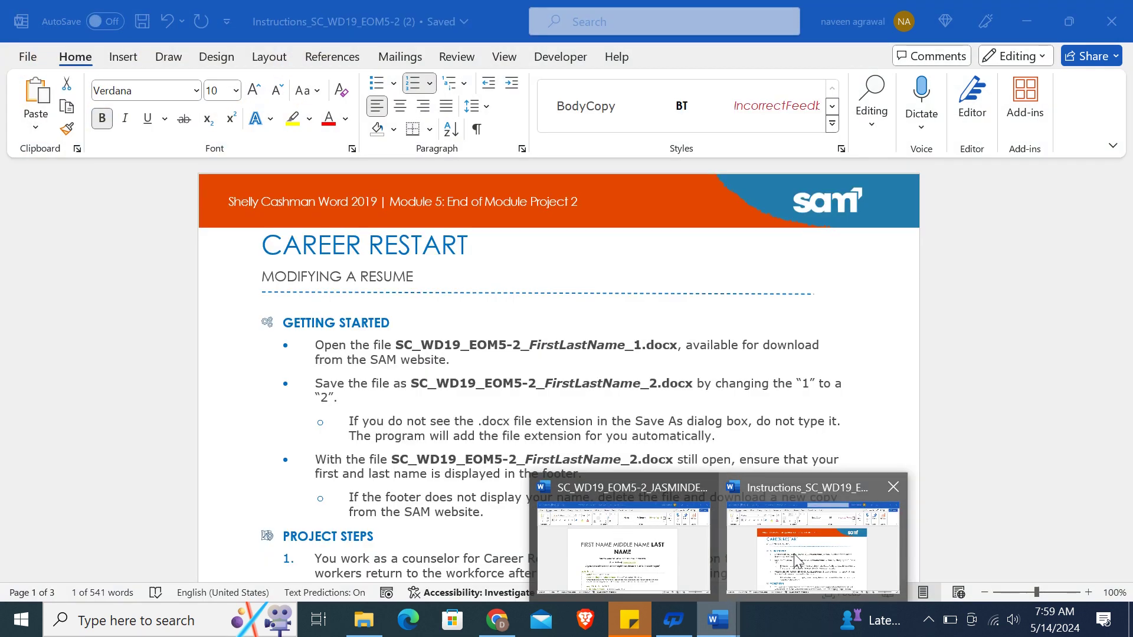
left_click(796, 561)
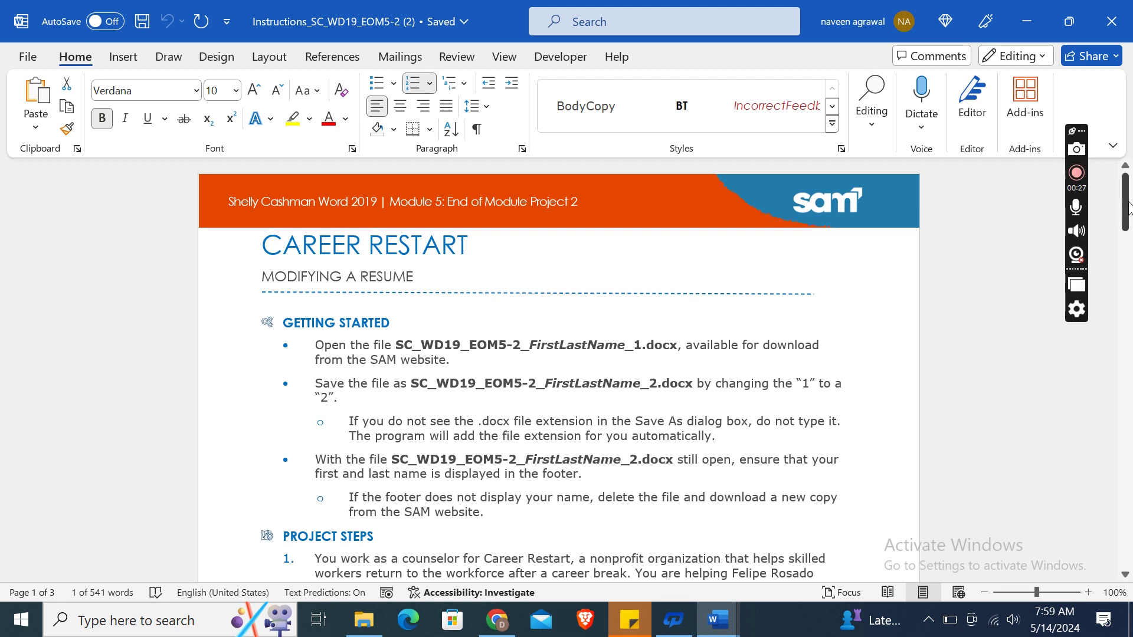
left_click_drag(1127, 207, 1126, 254)
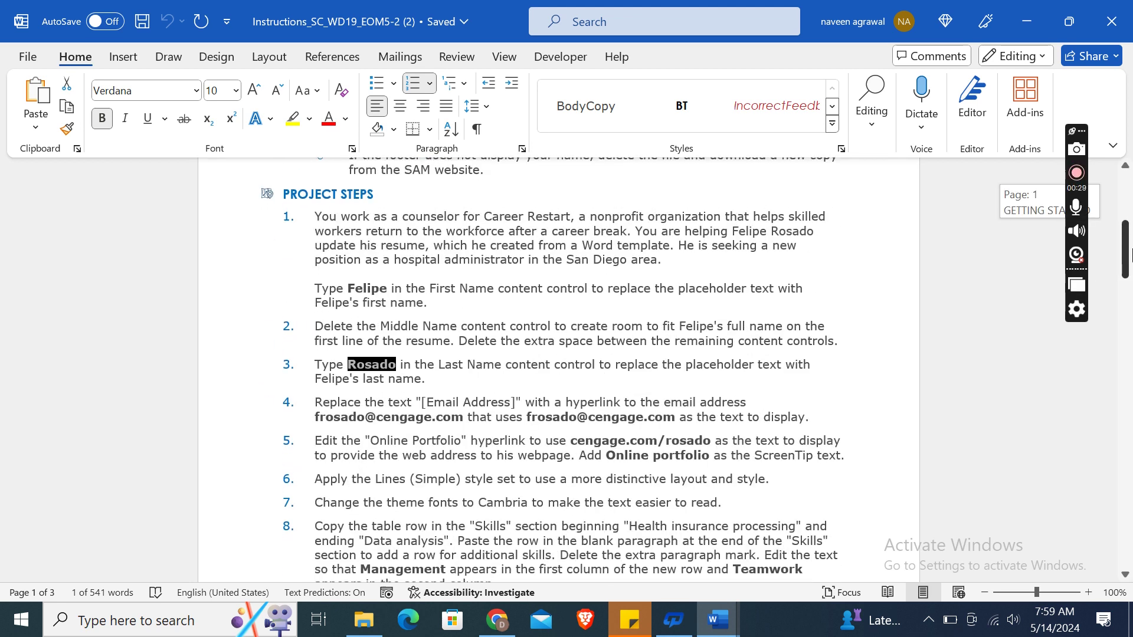
left_click(612, 262)
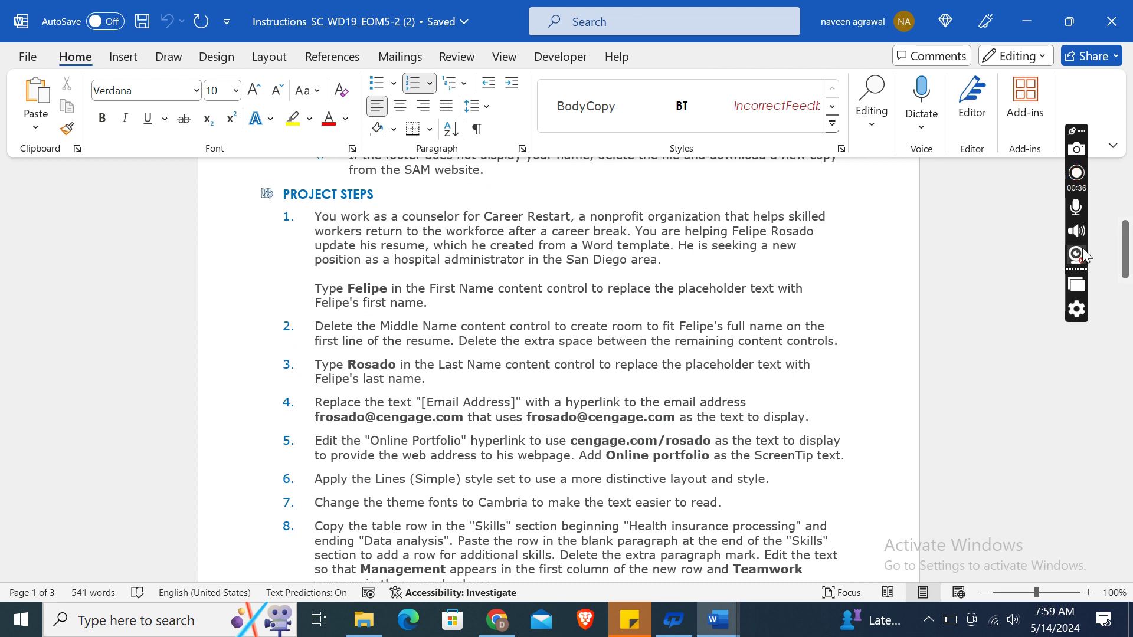
left_click(1077, 255)
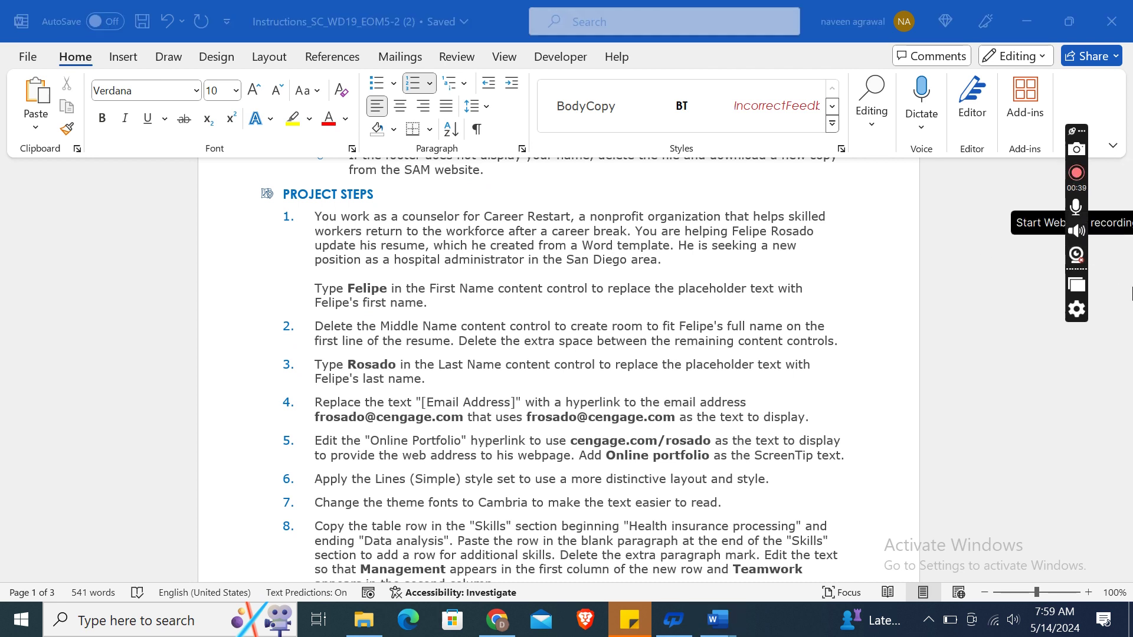
left_click(1123, 423)
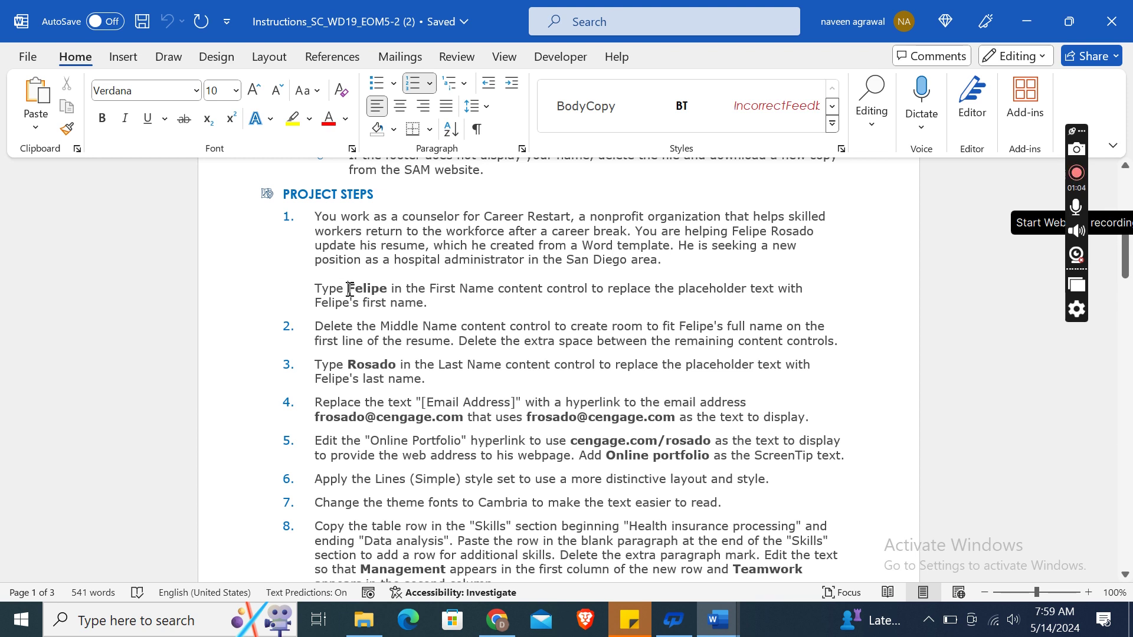
Copy the client's first name from step 1 and paste it over the resume's FIRST NAME placeholder
left_click_drag(348, 289, 387, 290)
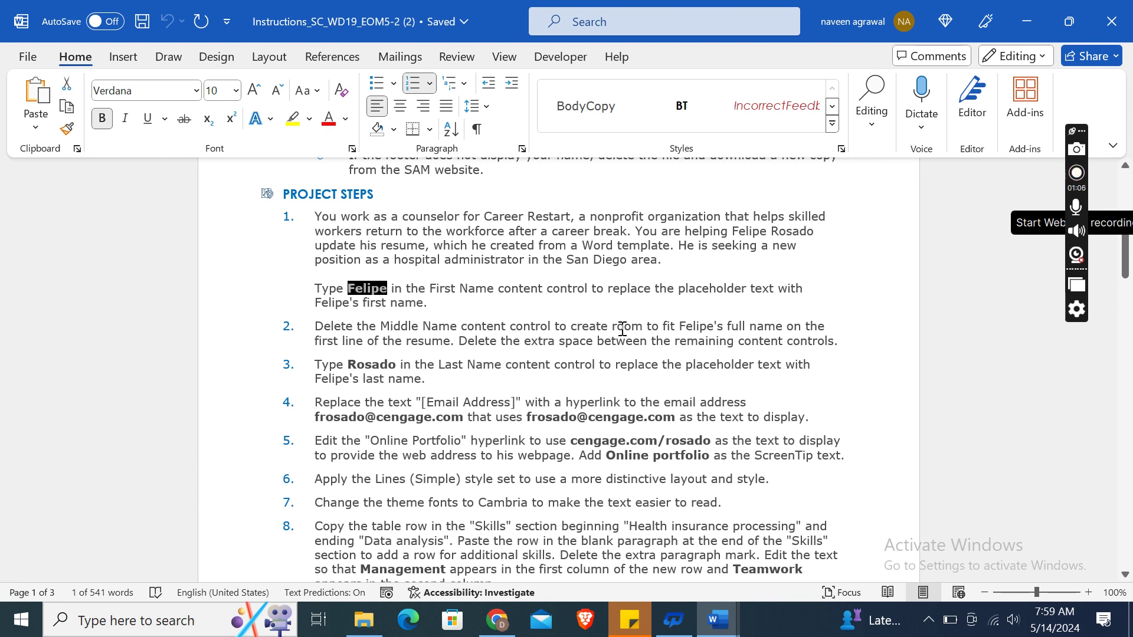
left_click(718, 620)
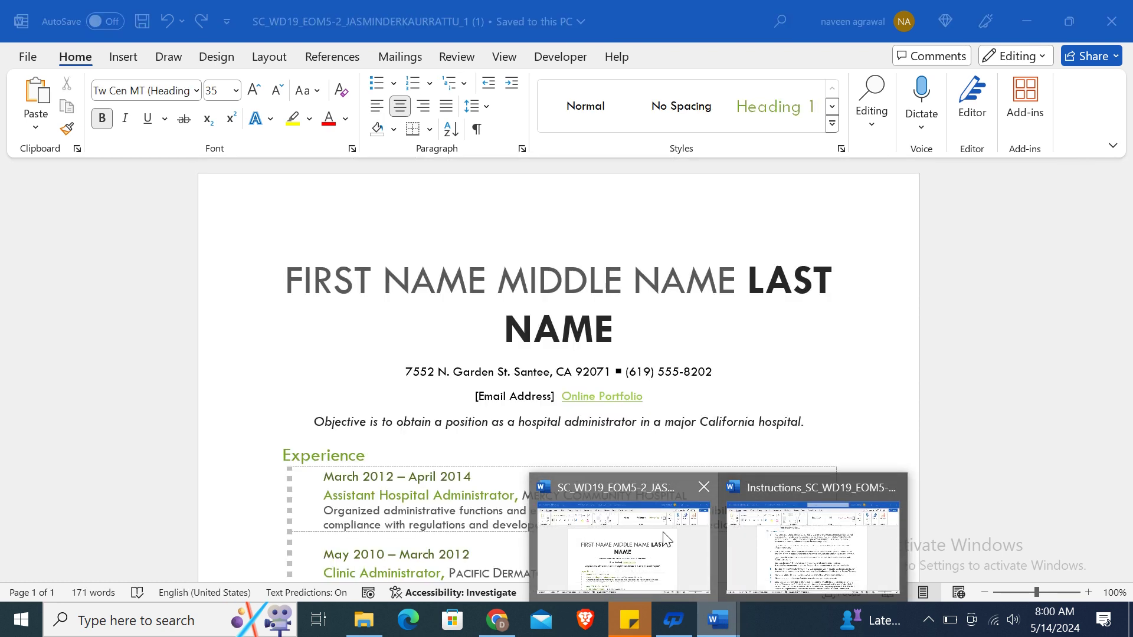
left_click(664, 538)
left_click(299, 270)
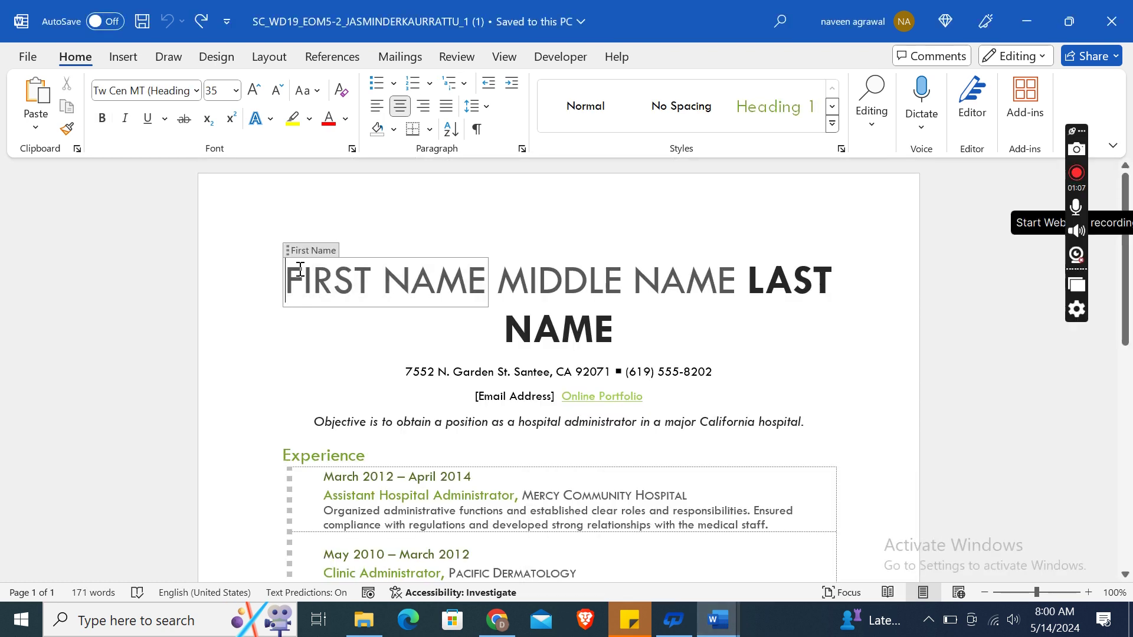
triple_click(299, 270)
left_click(299, 268)
key("shift+Right")
key("shift+Right")
key("shift+Right")
key("shift+Right")
key("shift+Right")
key("shift+Right")
key("shift+Right")
key("shift+Right")
key("shift+Right")
key("shift+Right")
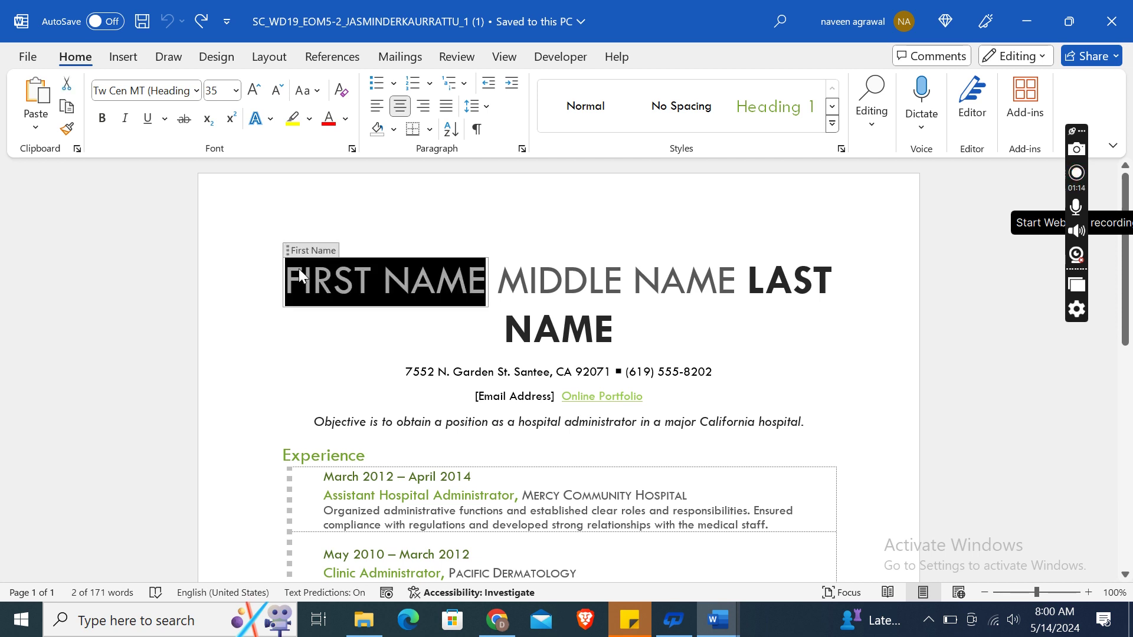
type("FELIPE")
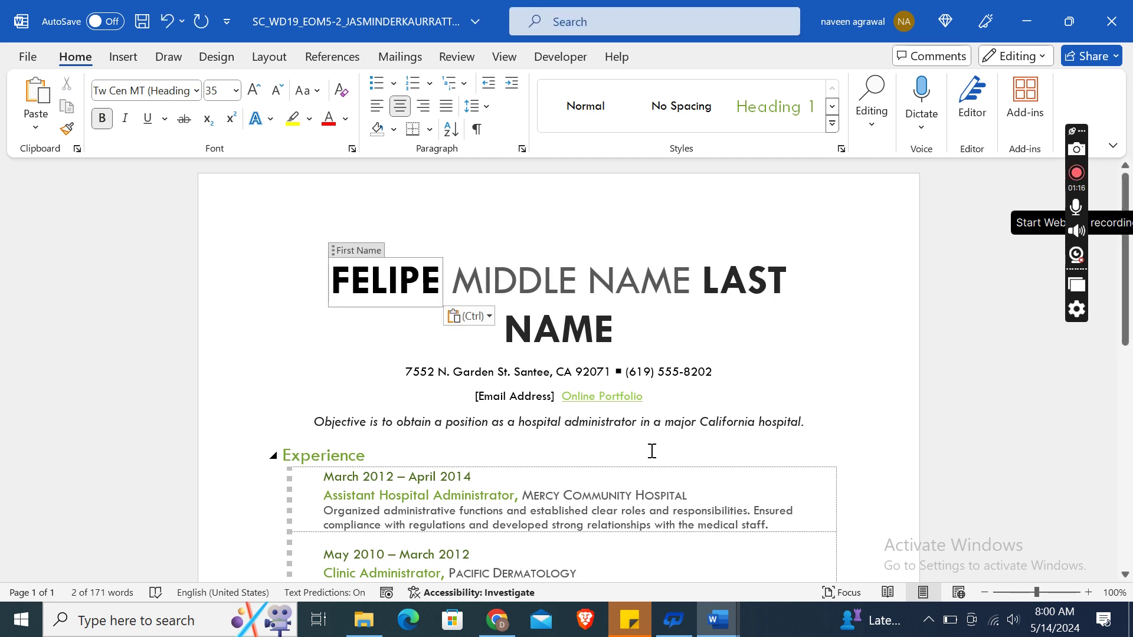
Return to the instructions document and scroll slightly to the following step
mouse_move(717, 618)
left_click(679, 555)
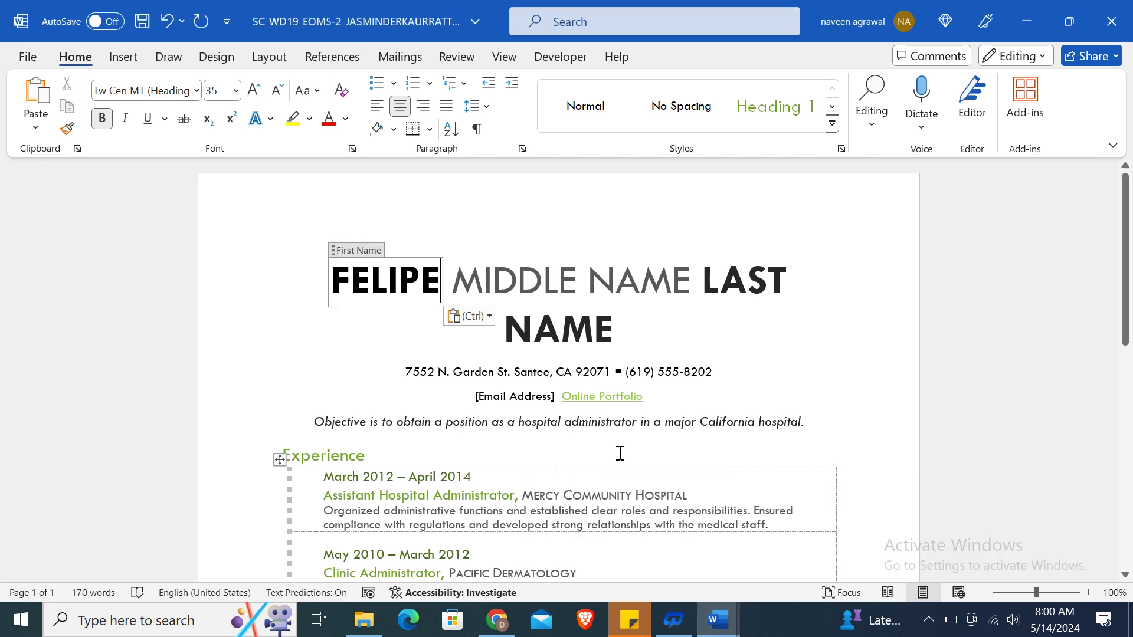
mouse_move(717, 618)
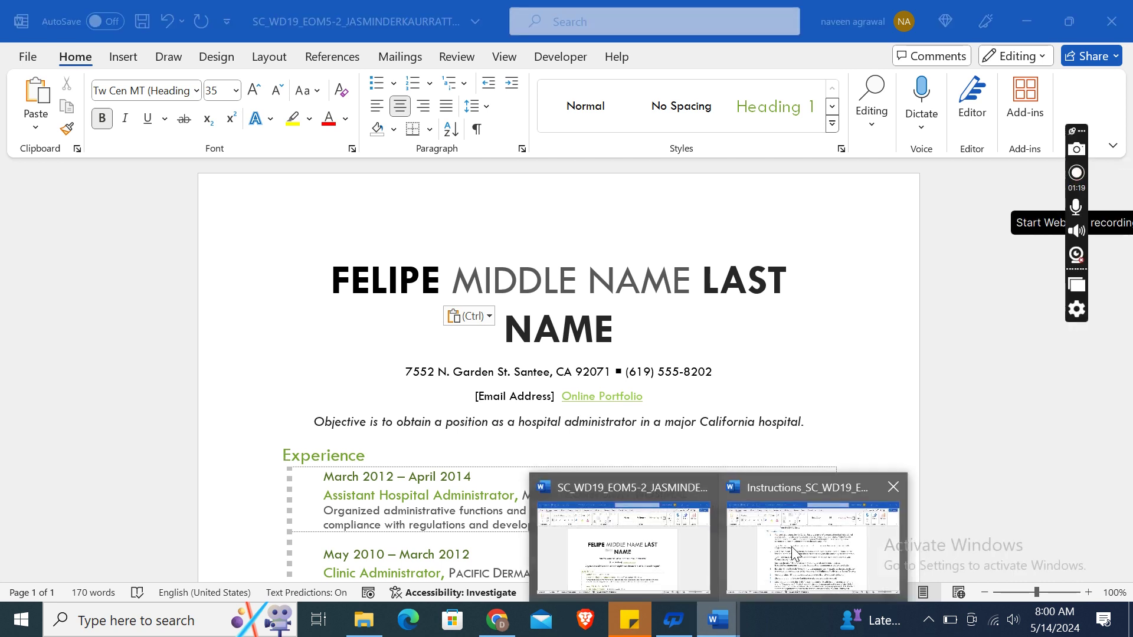
left_click(791, 546)
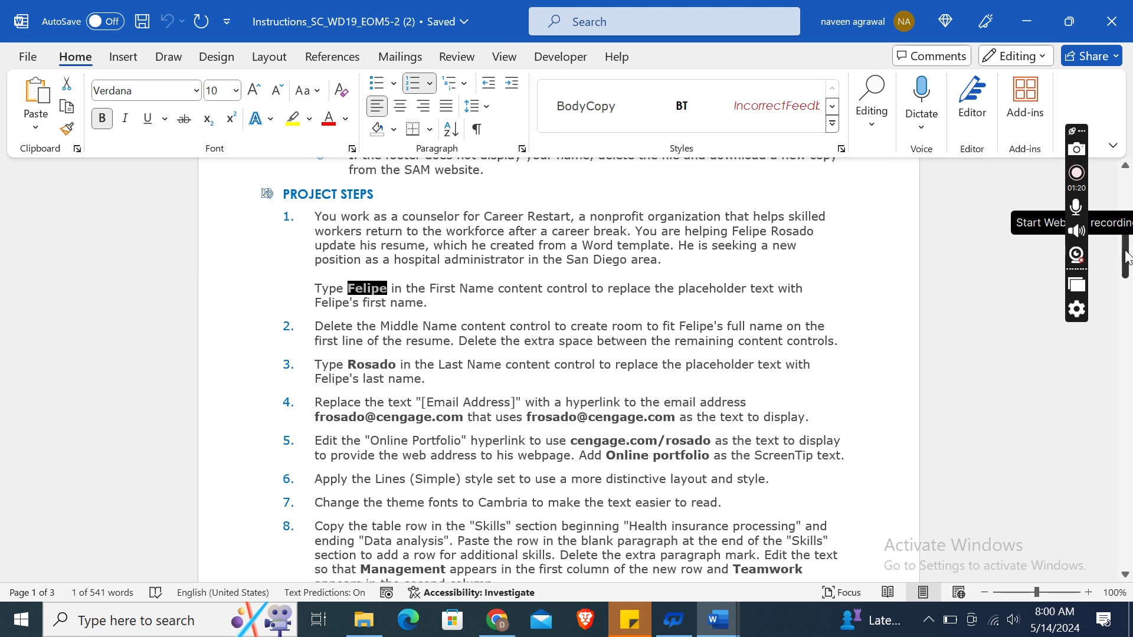
left_click_drag(1125, 259, 1126, 278)
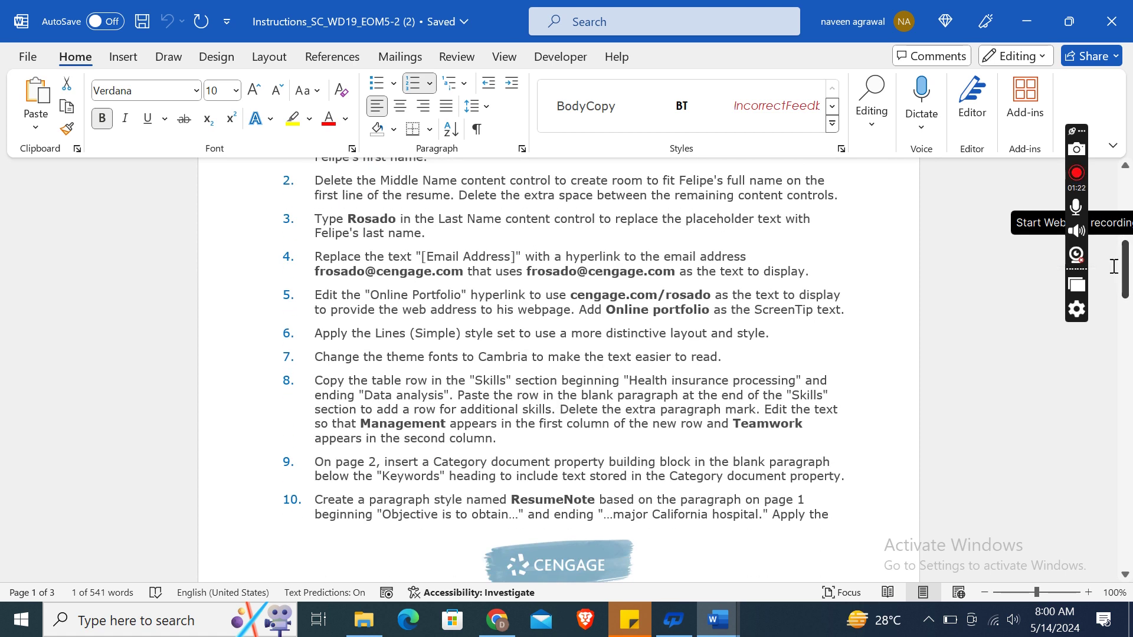
In the resume, cut the MIDDLE NAME placeholder and delete the leftover space after the first name
left_click(483, 244)
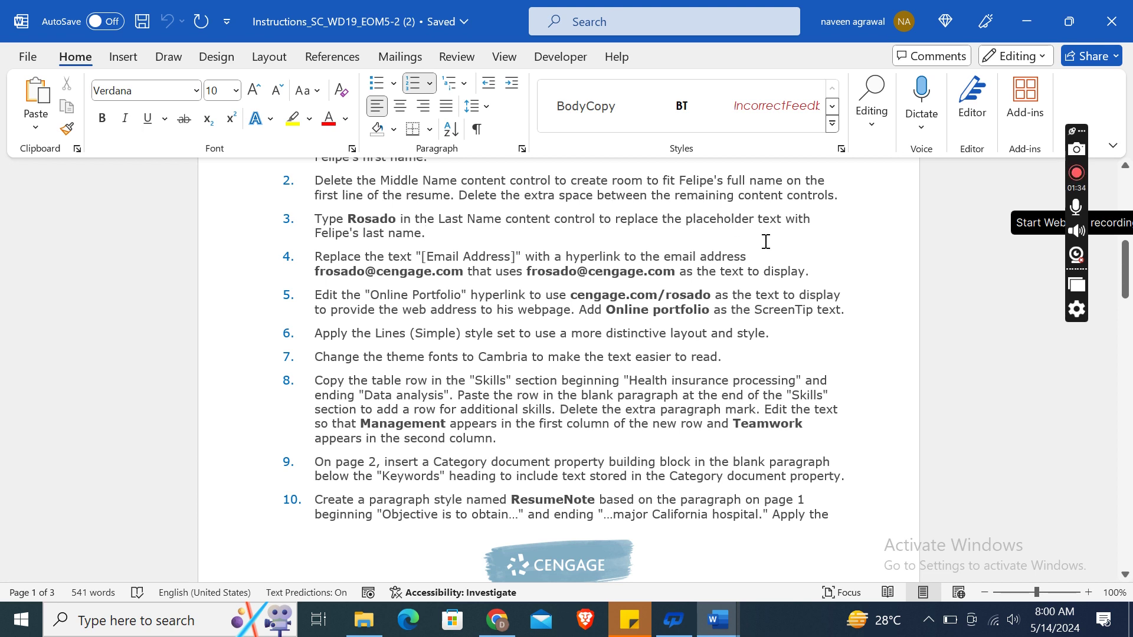
left_click(721, 620)
left_click(612, 562)
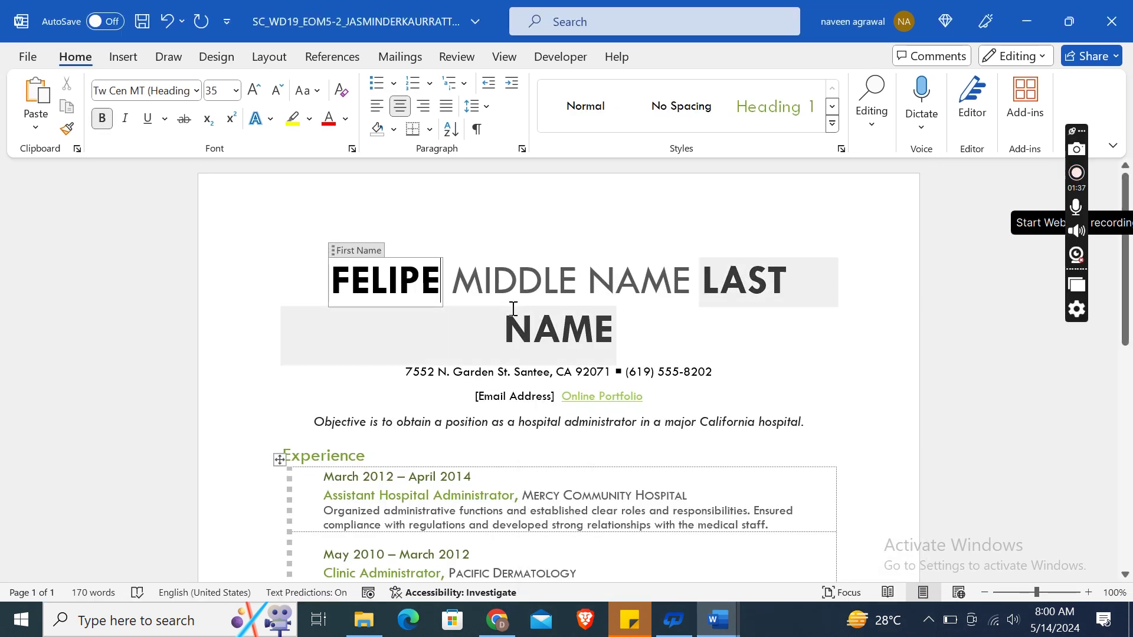
type("FELIPE")
left_click(466, 277)
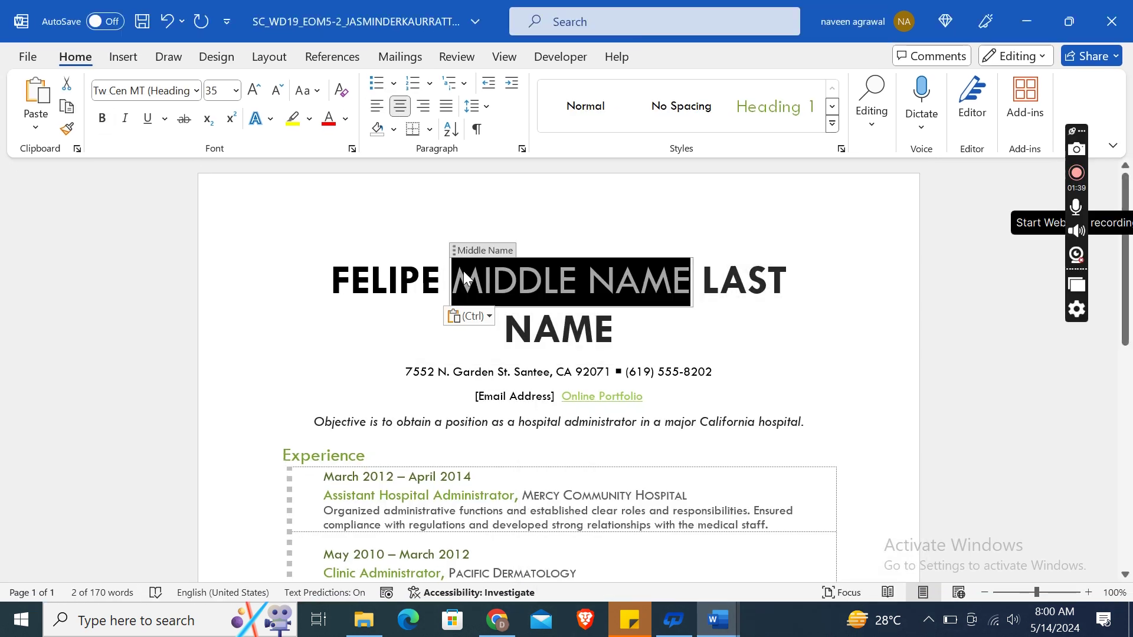
right_click(462, 271)
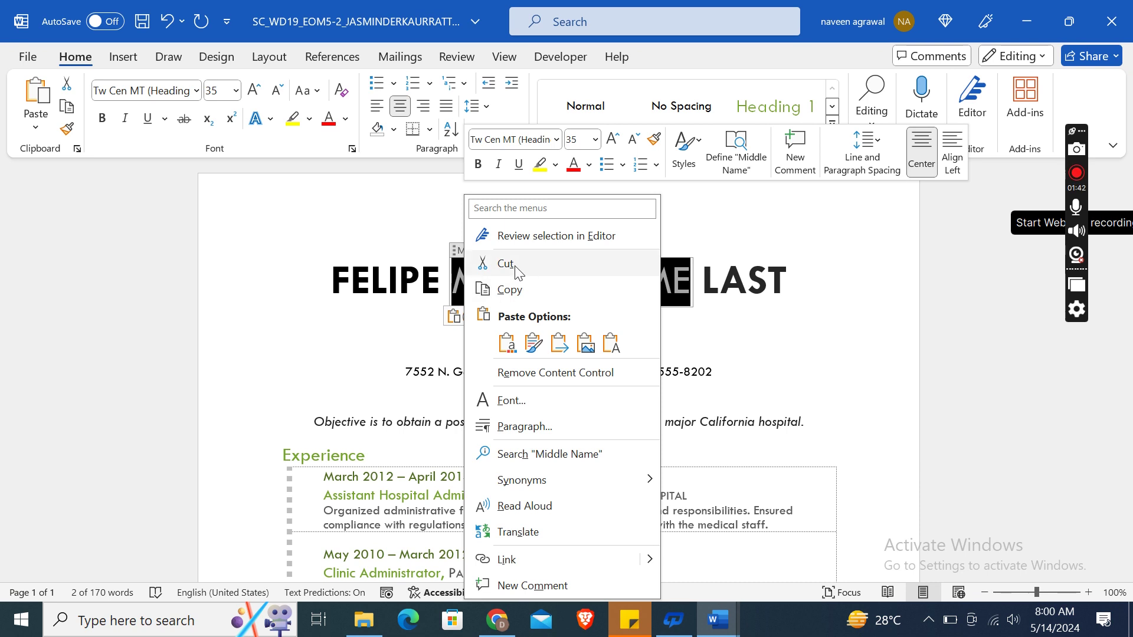
left_click(517, 268)
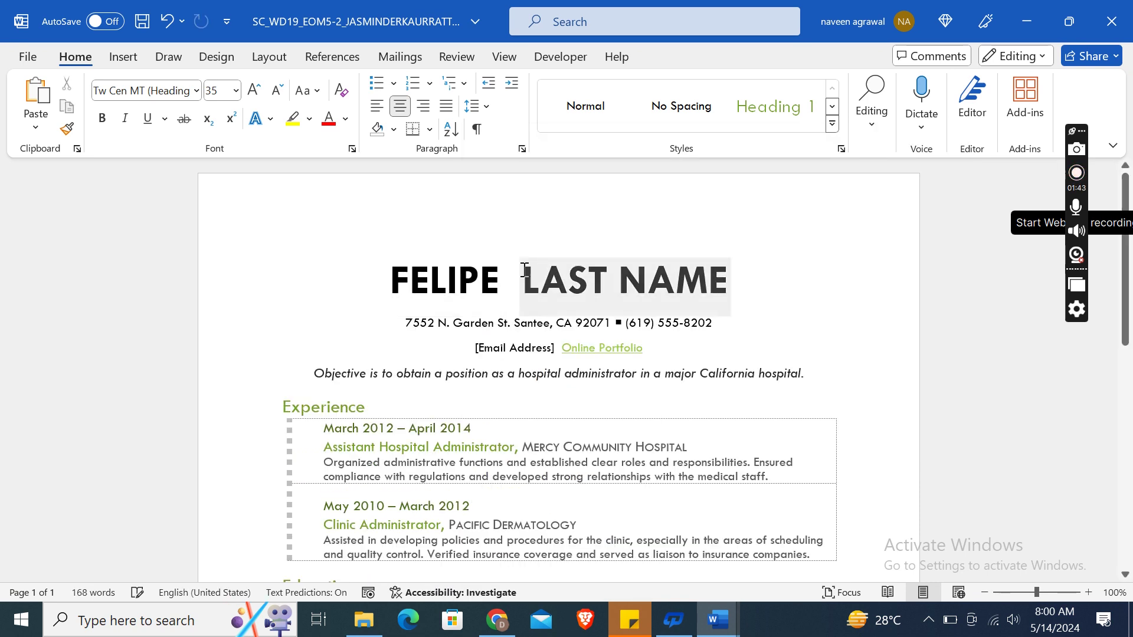
key("BackSpace")
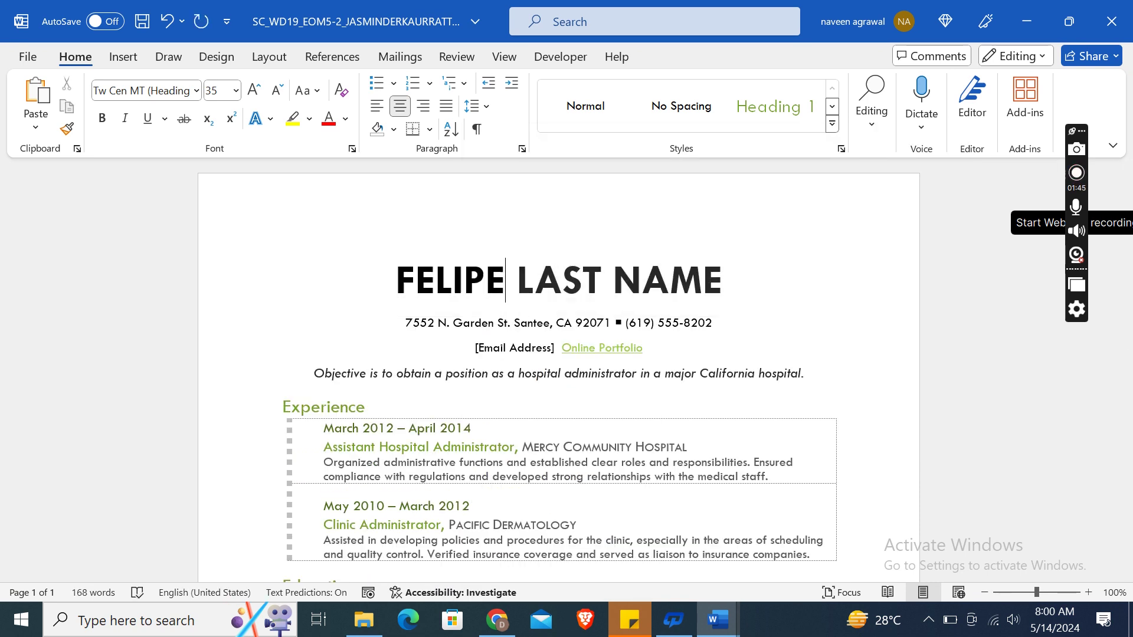
left_click(718, 620)
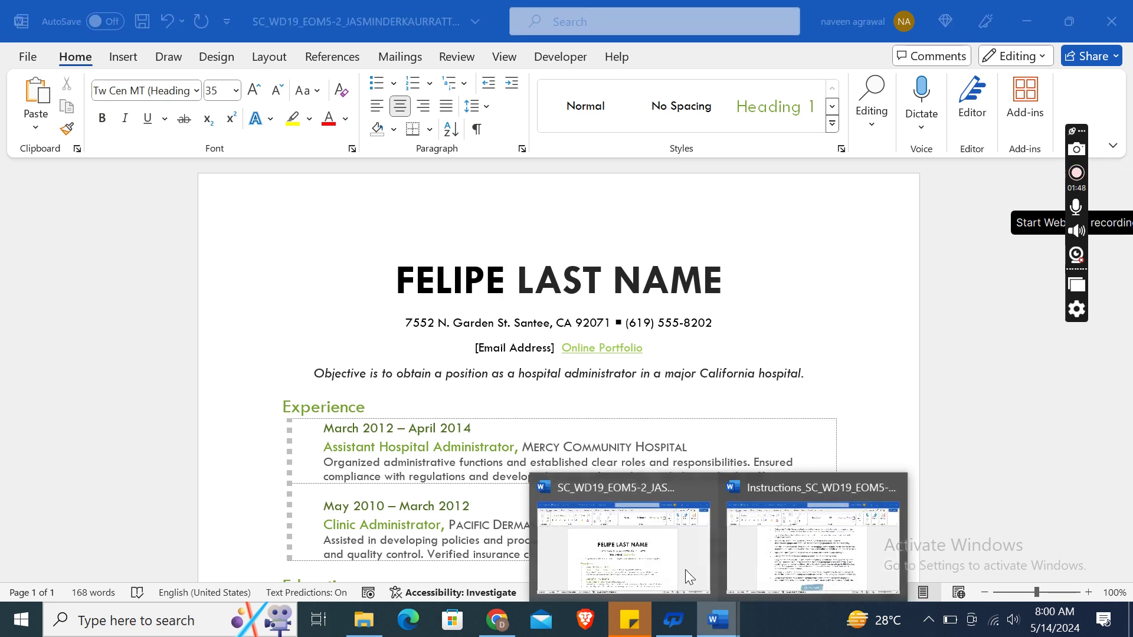
Select the client's last name in step 3 of the instructions
left_click(639, 555)
left_click(723, 620)
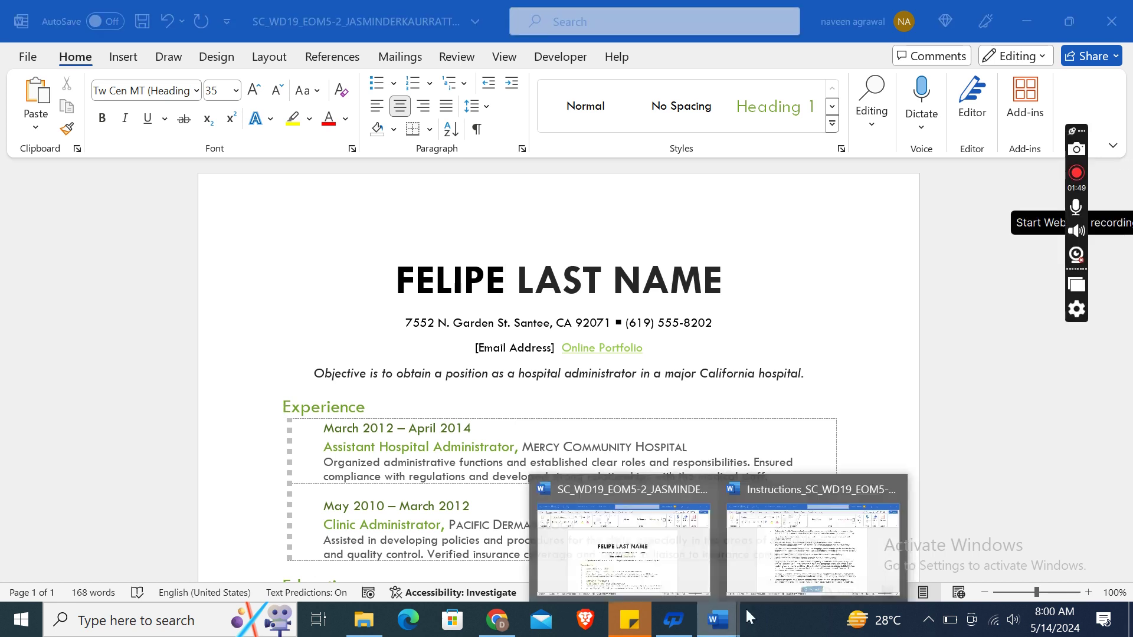
left_click(808, 549)
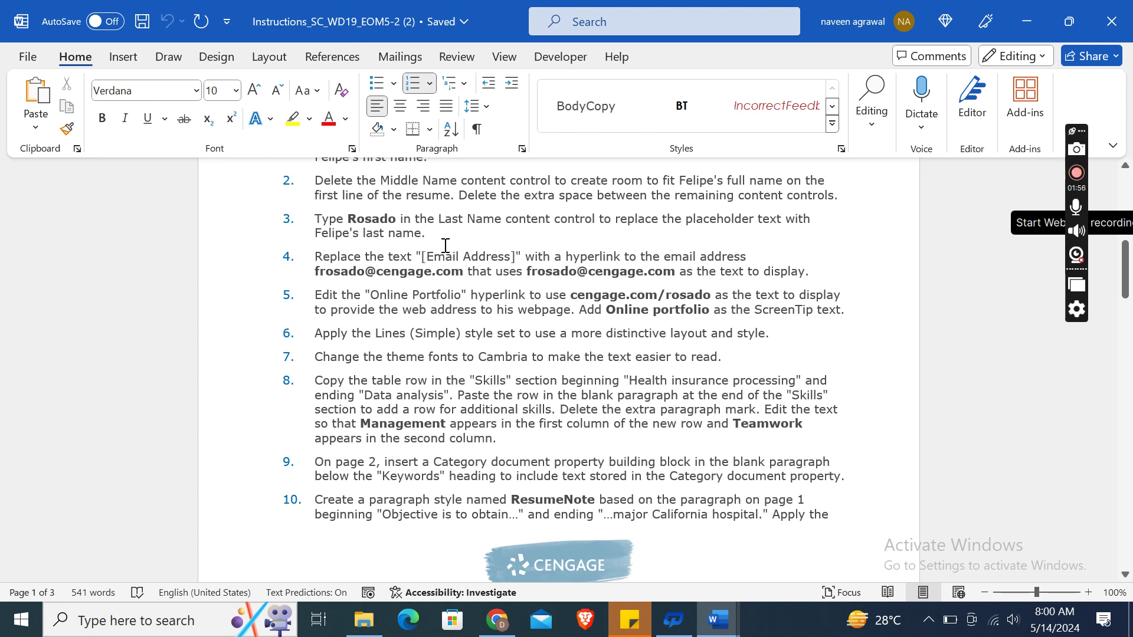
left_click(349, 216)
key("shift+Right")
key("shift+Right")
key("shift+Right")
key("shift+Right")
key("shift+Right")
key("shift+Right")
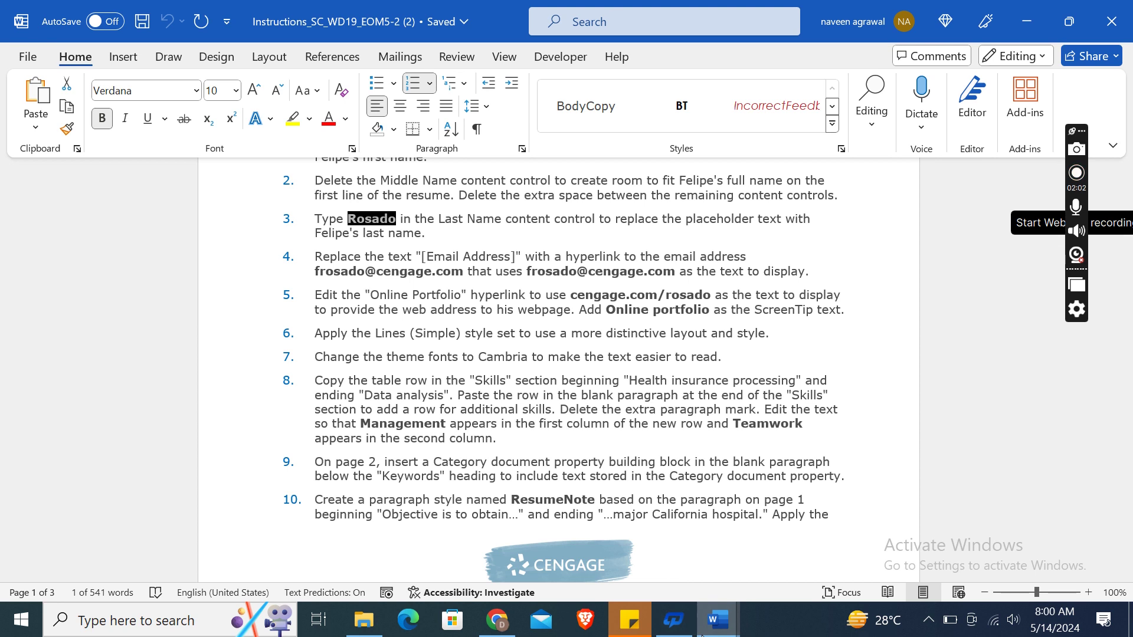
Paste the last name over the resume's Last Name placeholder, then return to the instructions
left_click(717, 620)
left_click(647, 570)
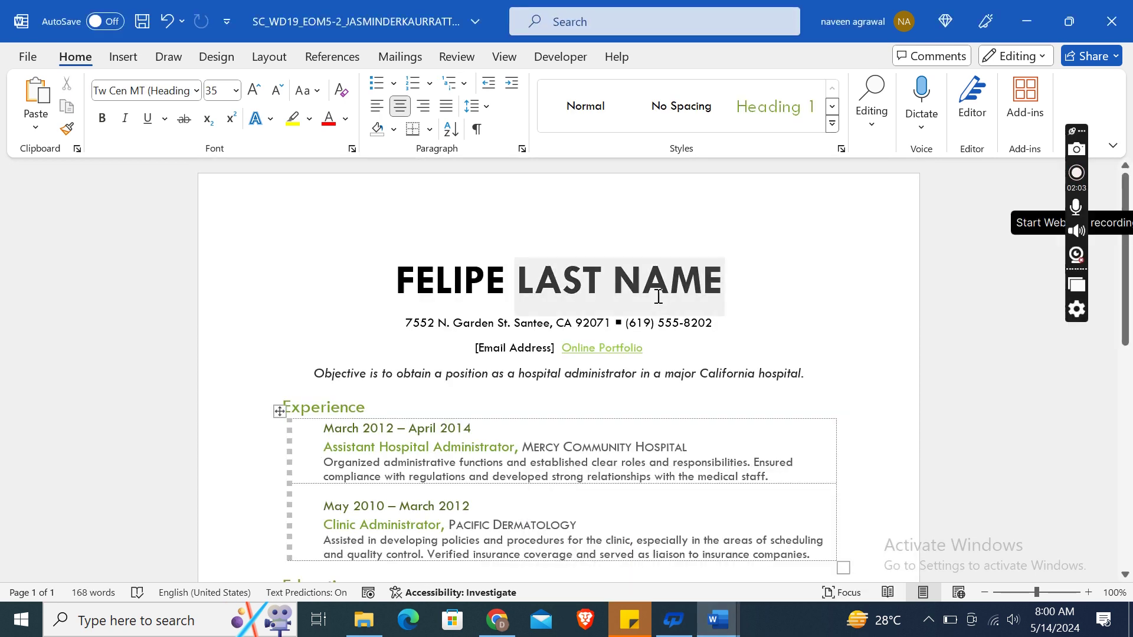
left_click(529, 277)
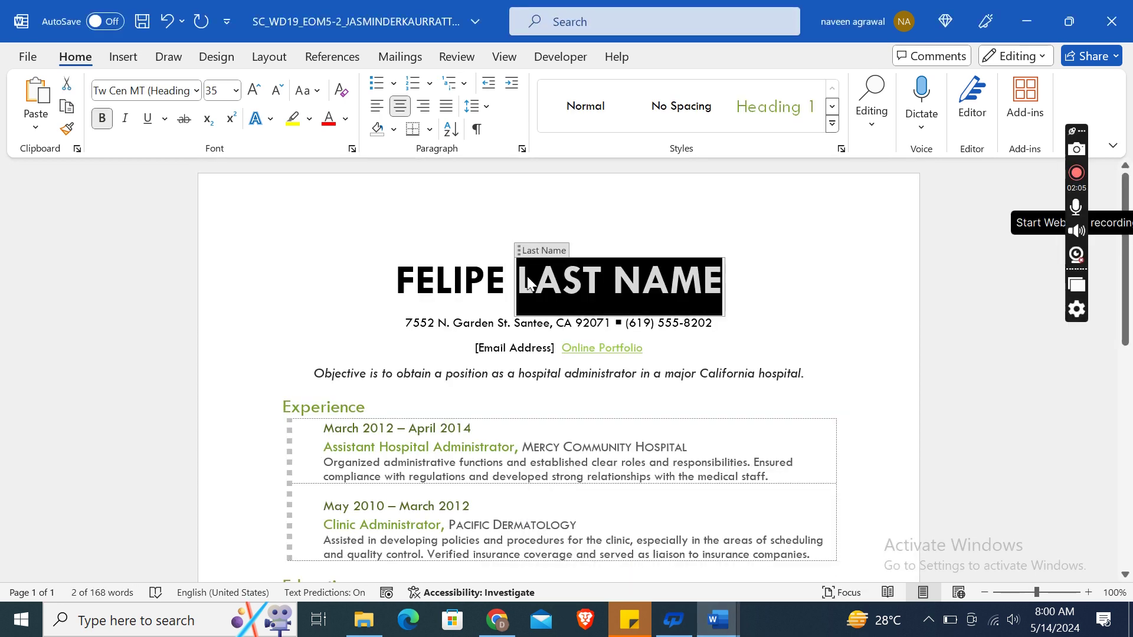
right_click(541, 282)
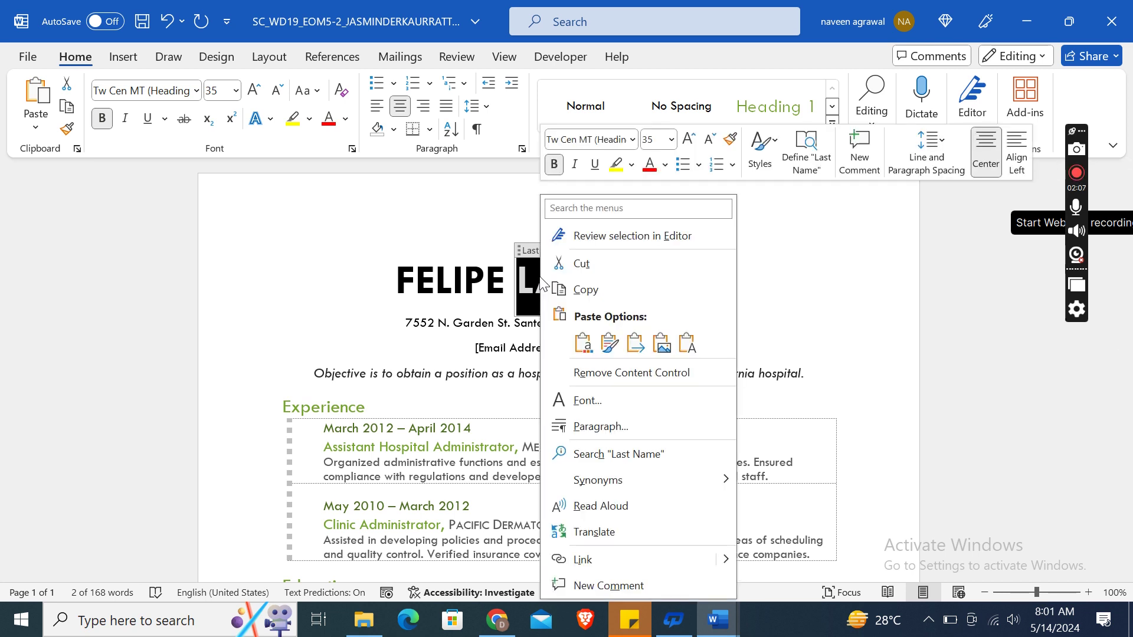
key("Escape")
key("ctrl+v")
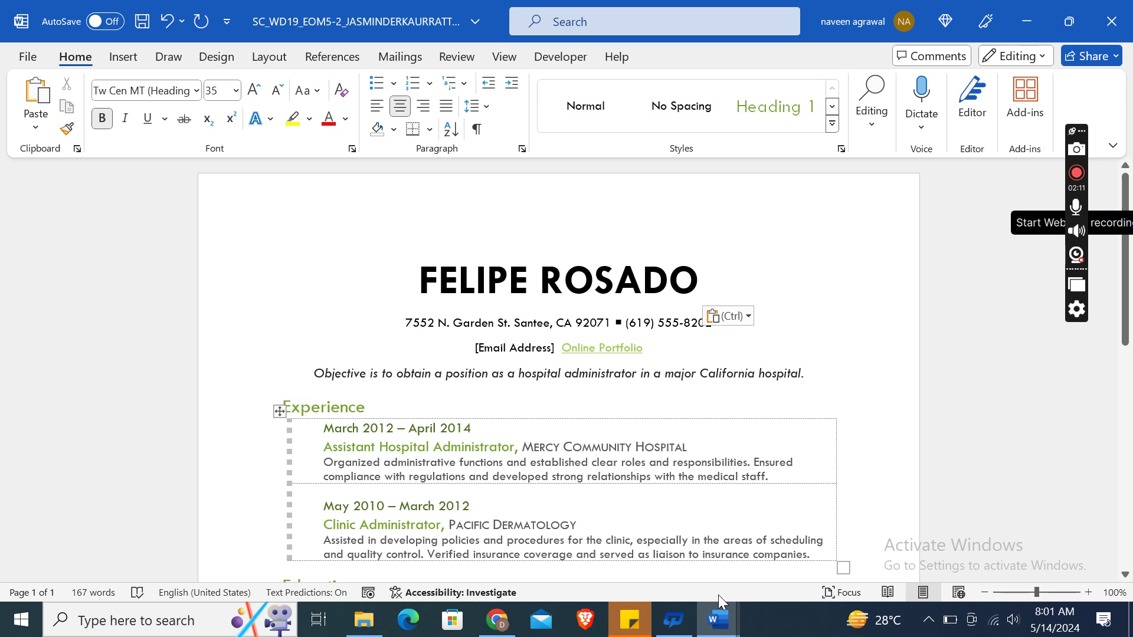
left_click(718, 620)
left_click(734, 550)
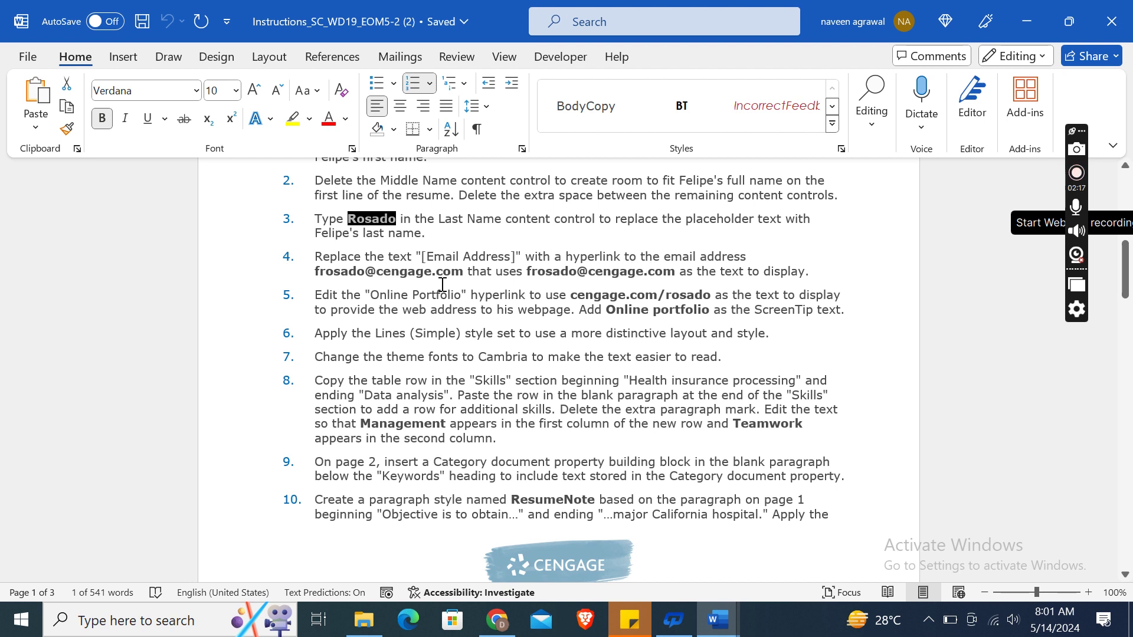
Select the client's e-mail address in step 4 and go back to the resume's [Email Address] placeholder
left_click(314, 271)
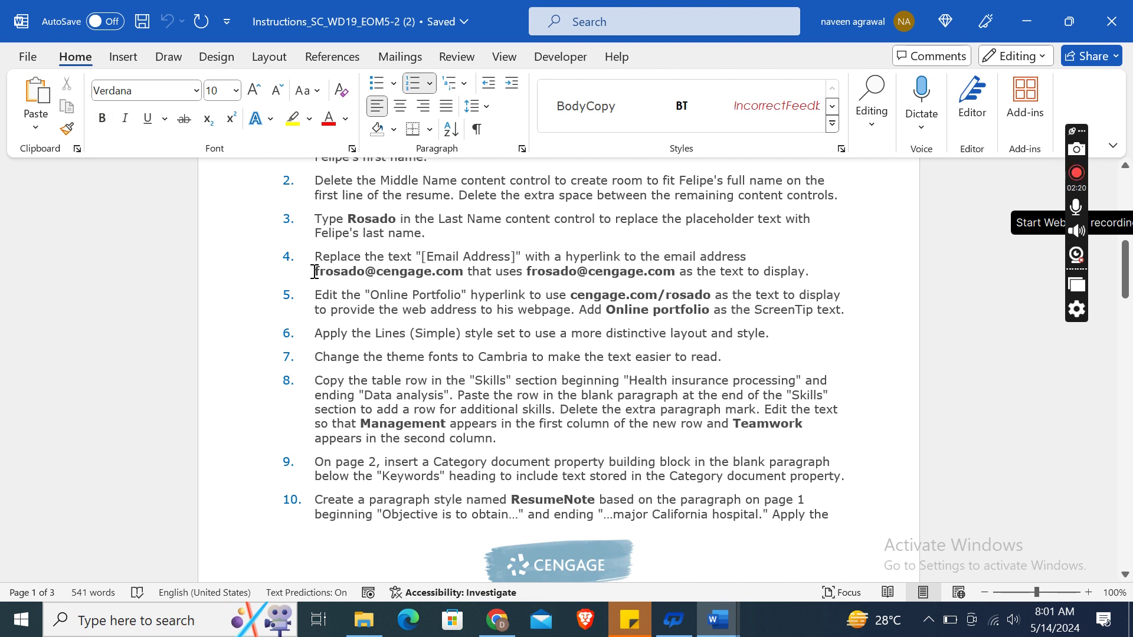
key("shift+Right")
key("shift+Right")
key("shift+Right")
key("shift+Right")
key("shift+Right")
key("shift+Right")
key("shift+Right")
key("shift+Right")
key("shift+Right")
key("shift+Right")
key("shift+Right")
key("shift+Right")
key("shift+Right")
key("shift+Right")
key("shift+Right")
key("shift+Right")
key("shift+Right")
key("shift+Right")
key("shift+Right")
key("ctrl+c")
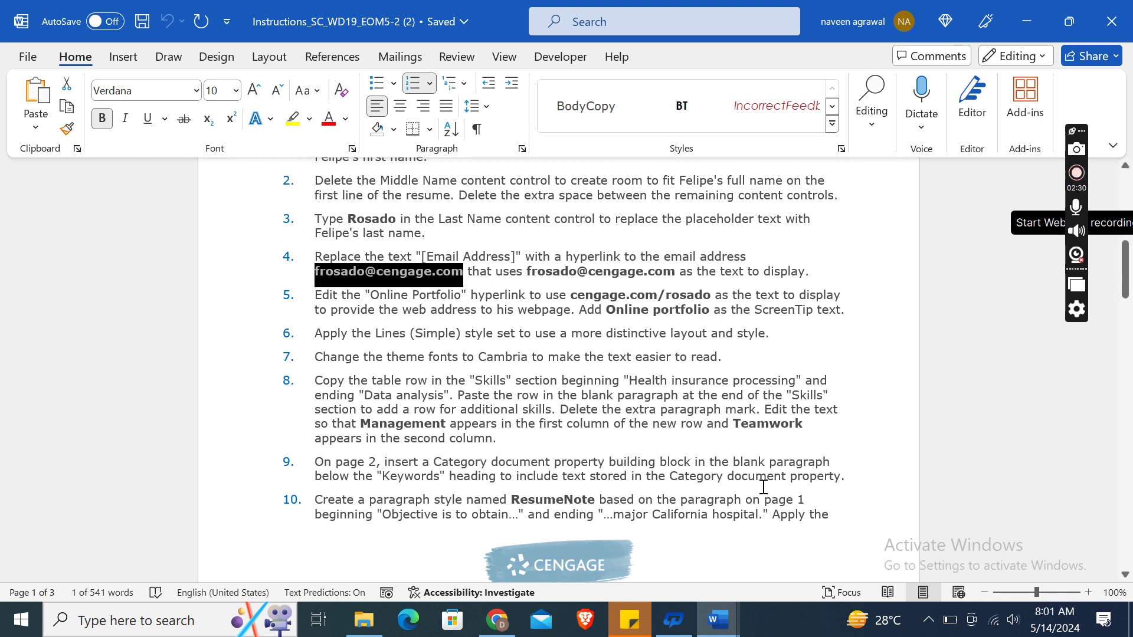
left_click(718, 620)
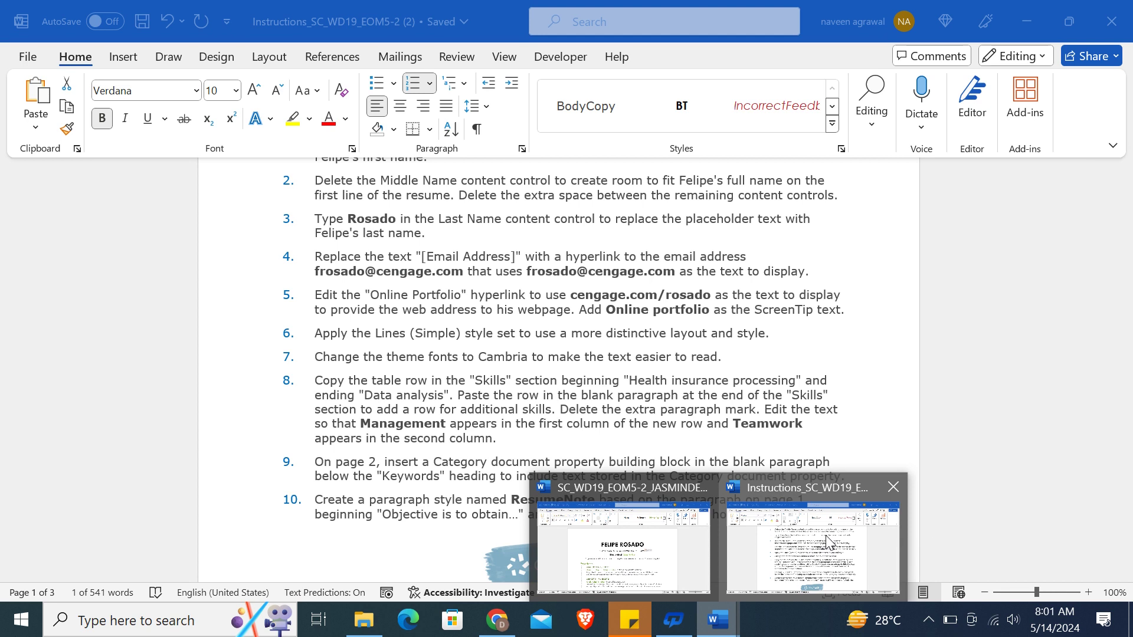
left_click(585, 567)
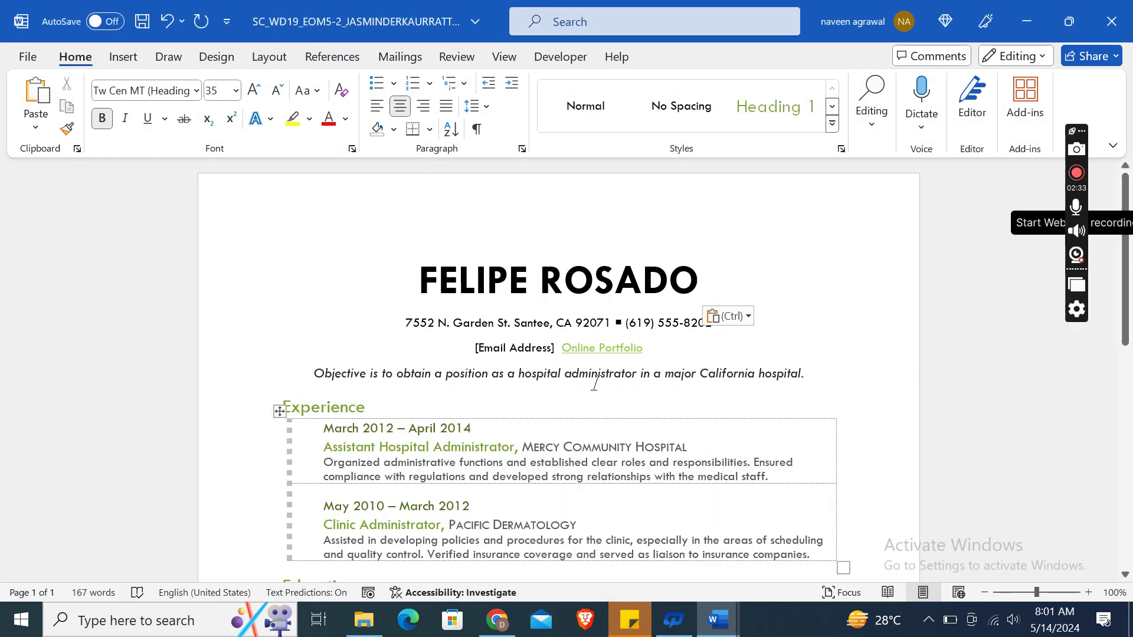
double_click(480, 348)
key("shift+Right")
key("shift+Right")
key("shift+Right")
key("shift+Right")
key("shift+Right")
key("shift+Right")
key("shift+Right")
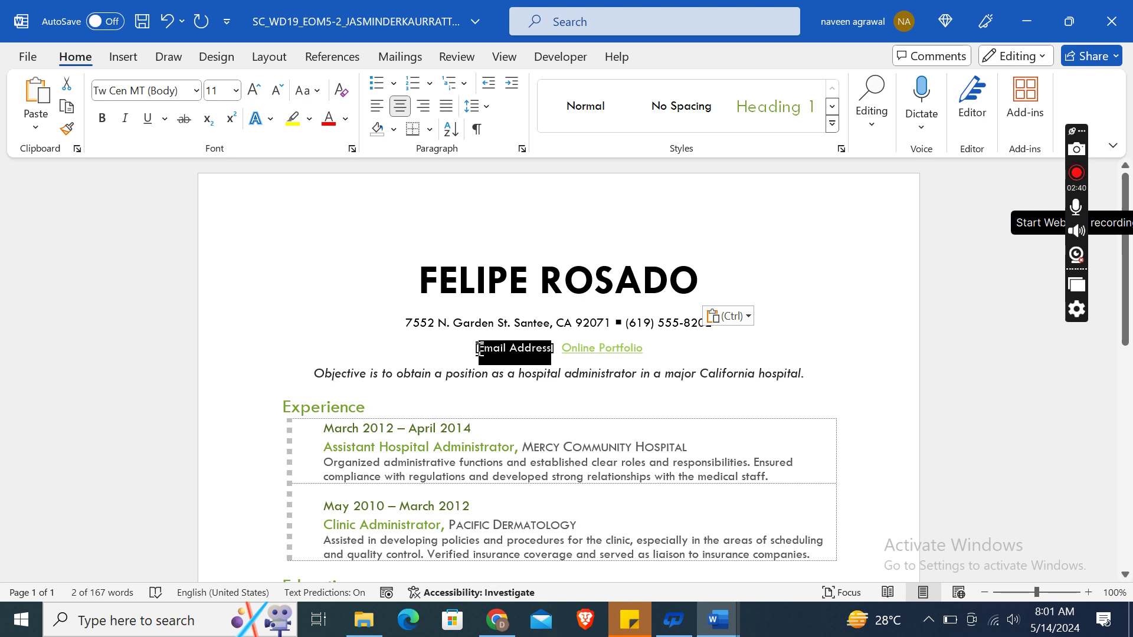
left_click(118, 59)
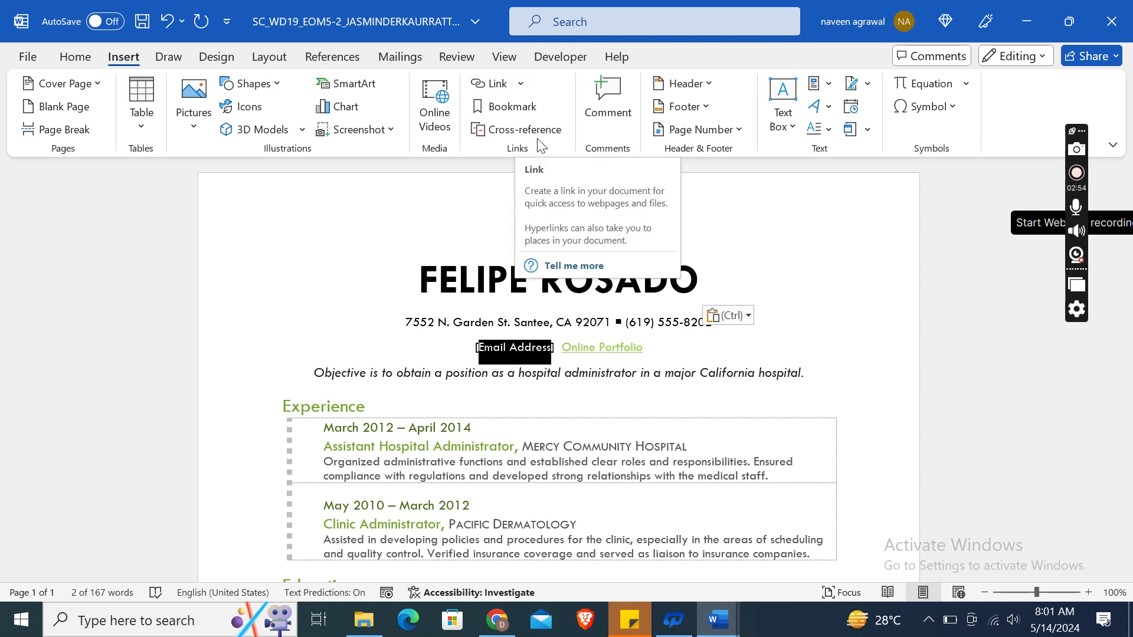
left_click(520, 84)
left_click(506, 178)
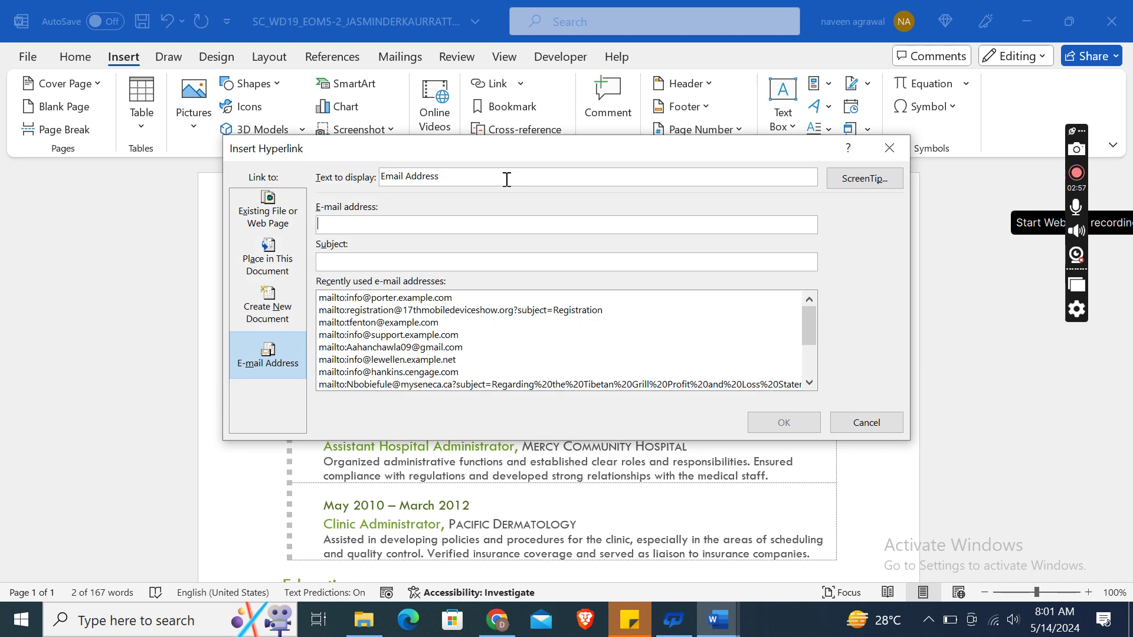
left_click(450, 227)
type("Rosado")
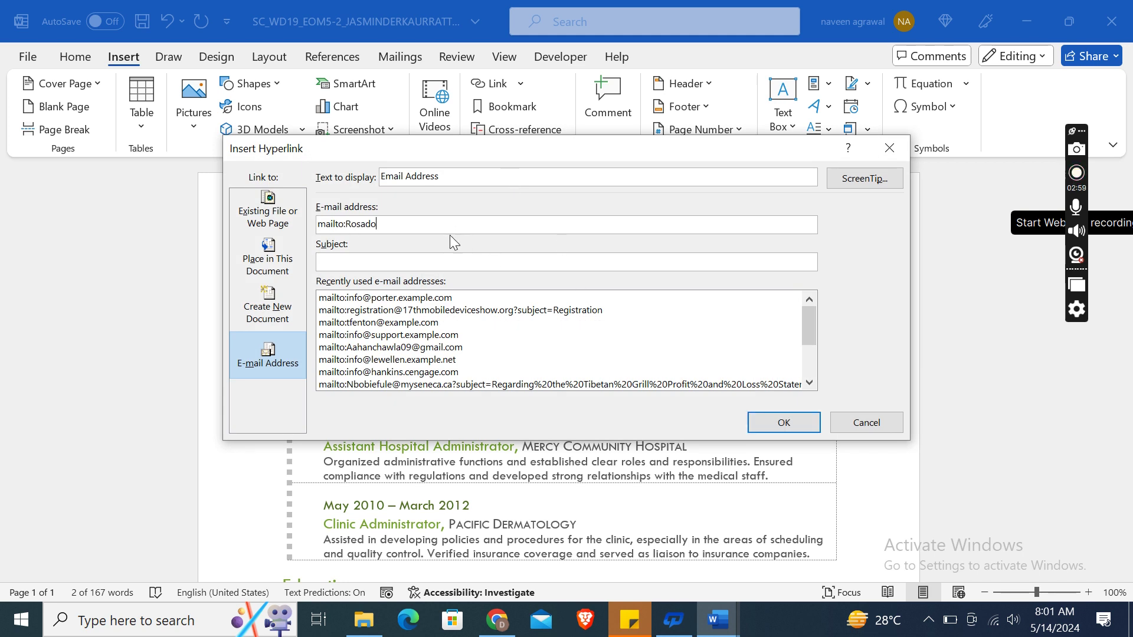
left_click(717, 620)
left_click(858, 420)
left_click(718, 620)
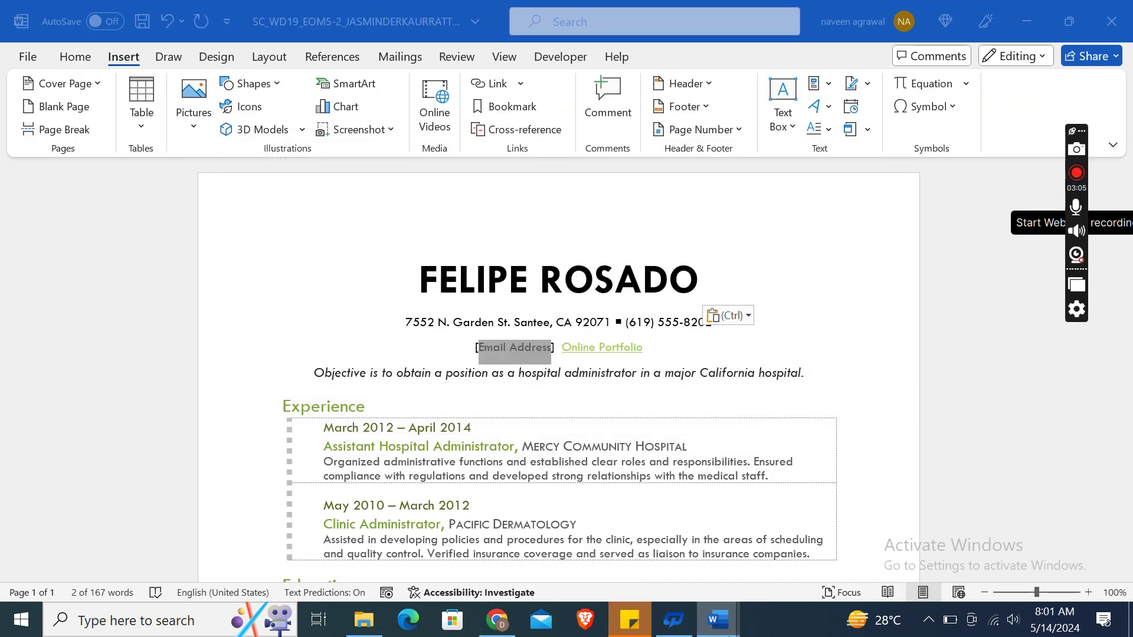
Select the entire [Email Address] placeholder in the resume and open the Link options
left_click(834, 516)
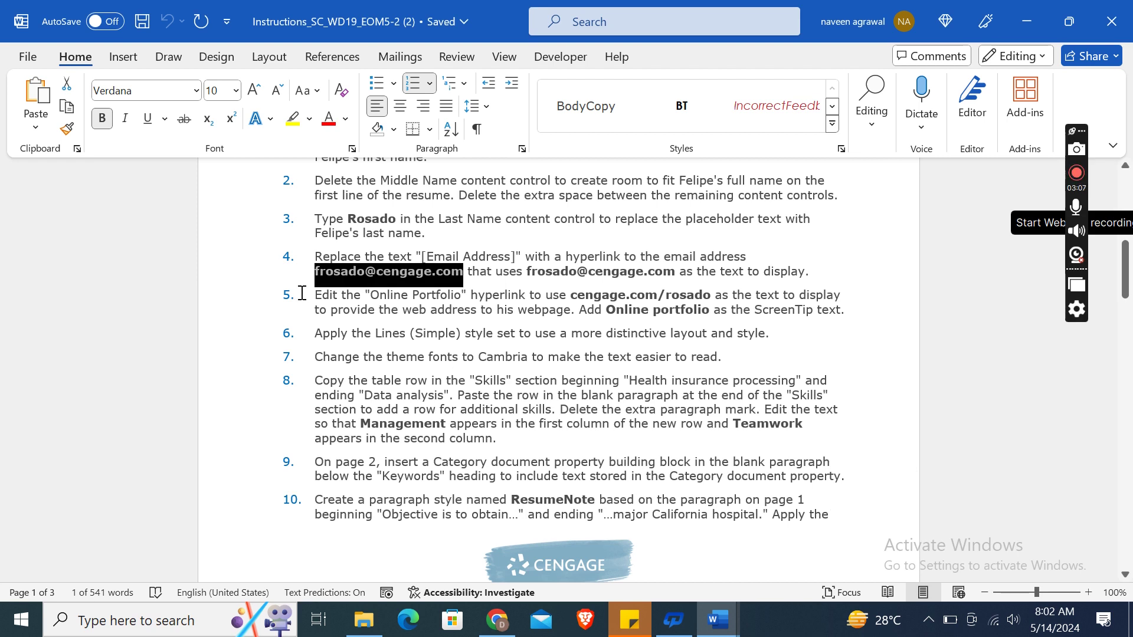
left_click(718, 620)
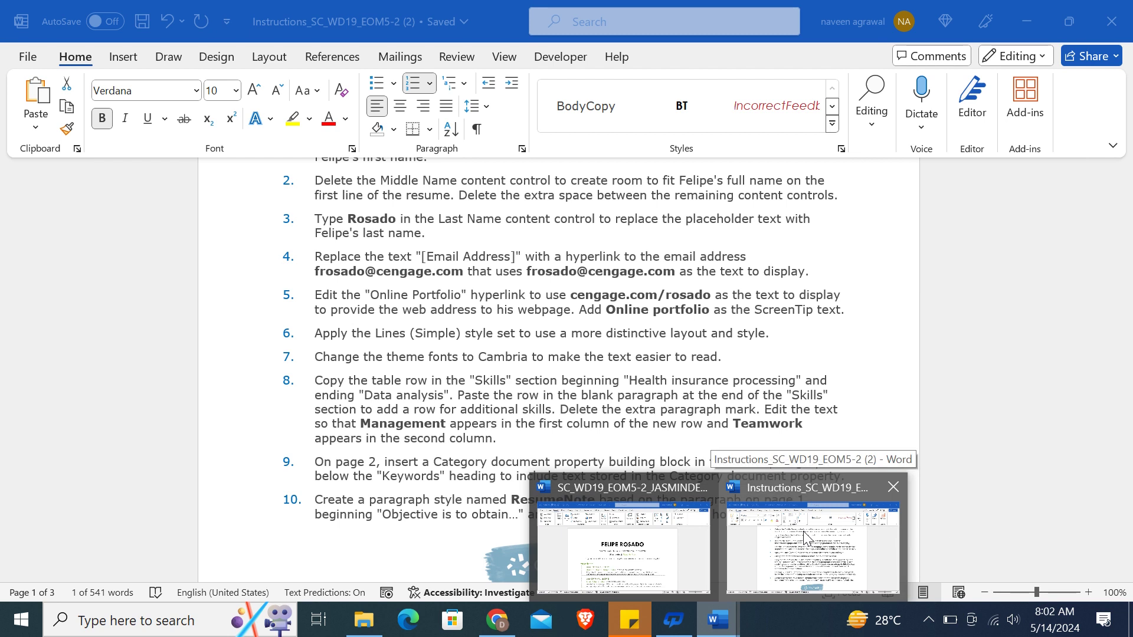
left_click(603, 524)
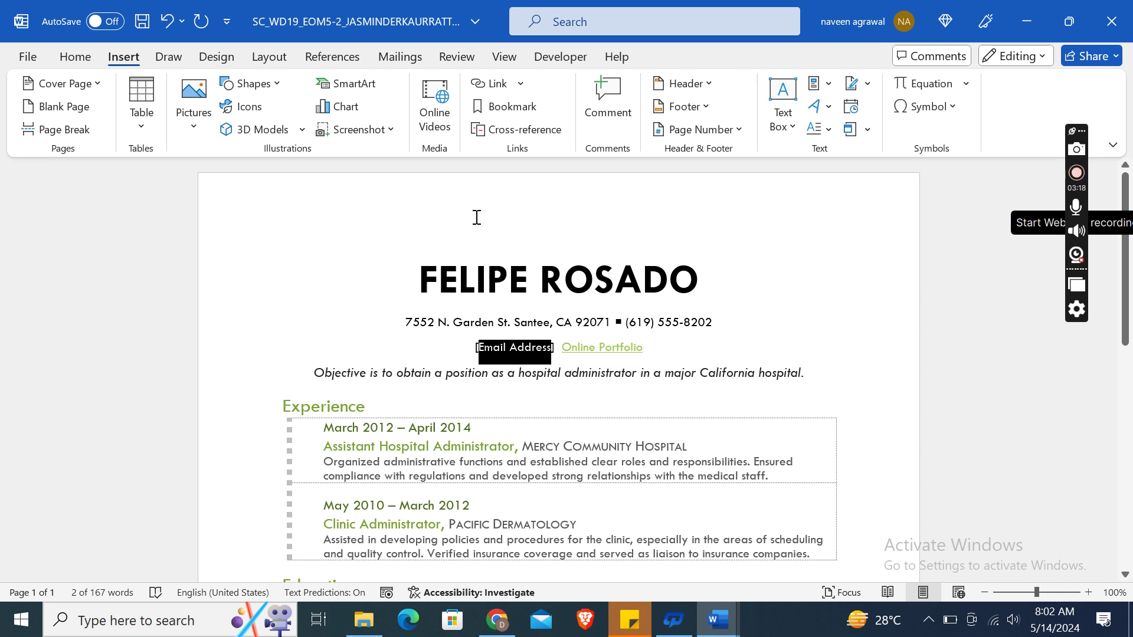
left_click(477, 353)
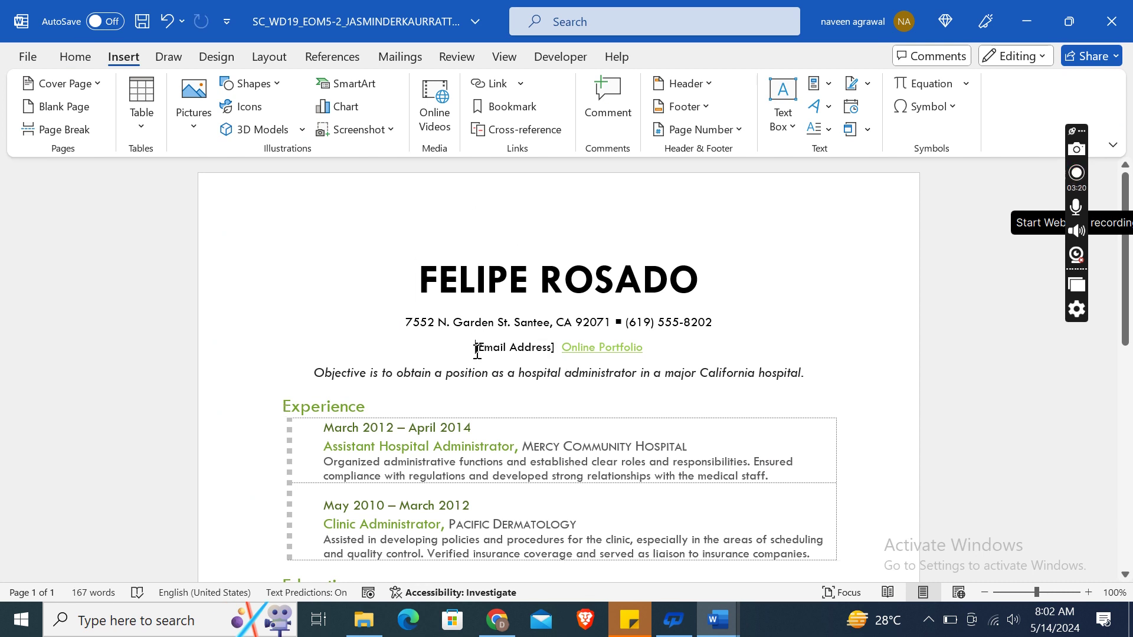
key("shift+Right")
key("shift+Right")
key("shift+Right")
key("shift+Right")
key("shift+Right")
key("shift+Right")
key("shift+Right")
key("shift+Right")
key("shift+Right")
key("shift+Right")
key("shift+Right")
key("shift+Right")
key("shift+Right")
key("shift+Right")
key("shift+Right")
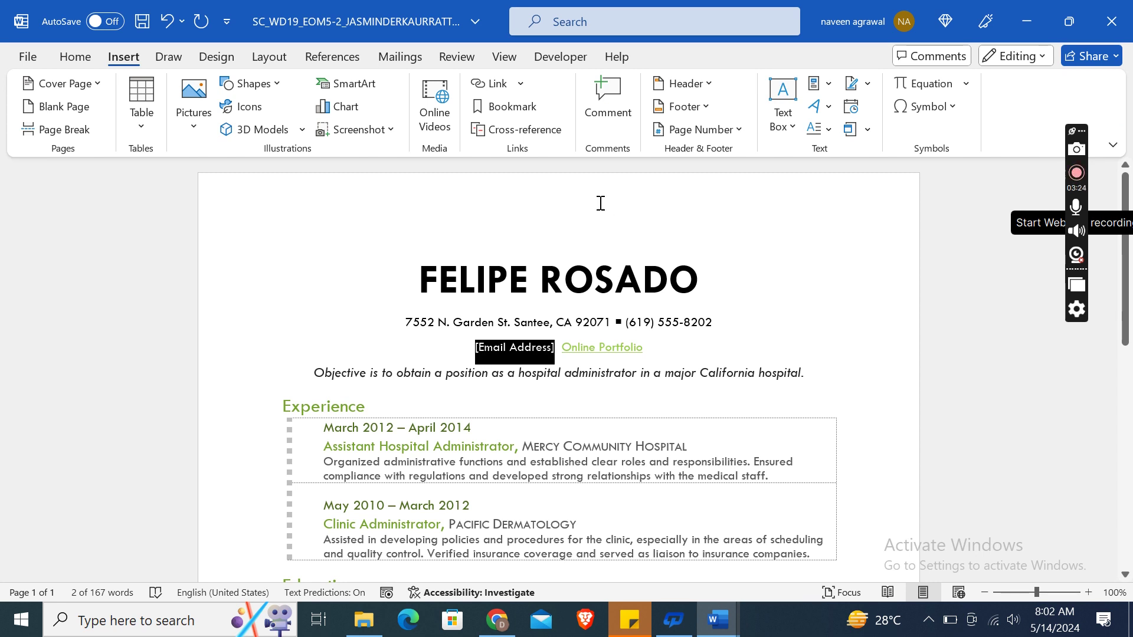
left_click(521, 84)
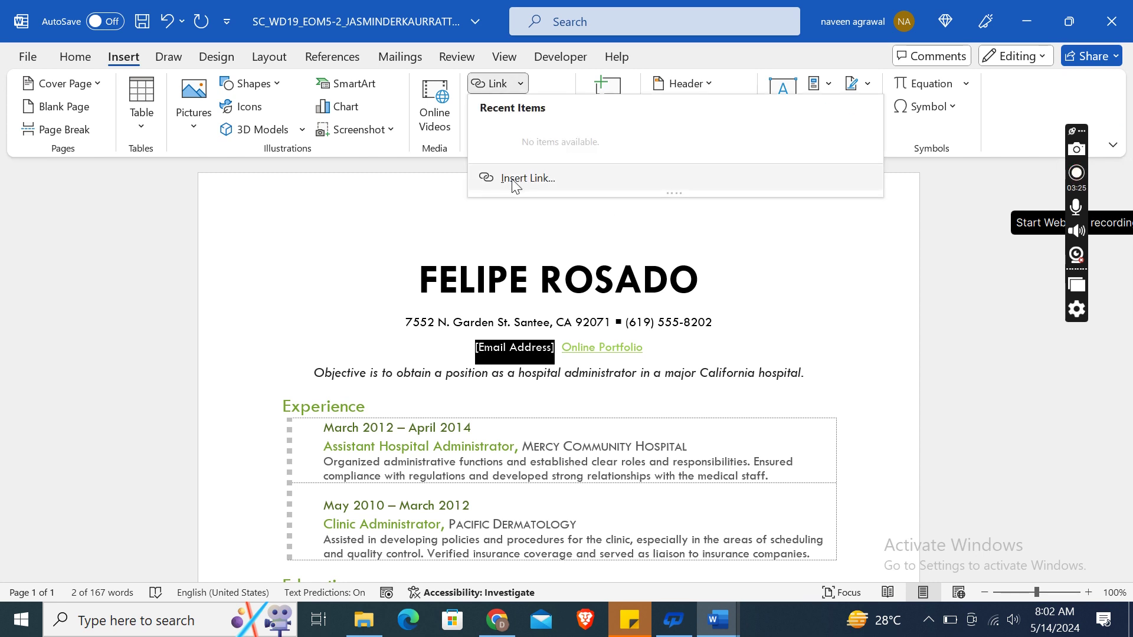
Insert an e-mail hyperlink using the client's address as both link and display text, with no stray bracket
left_click(515, 179)
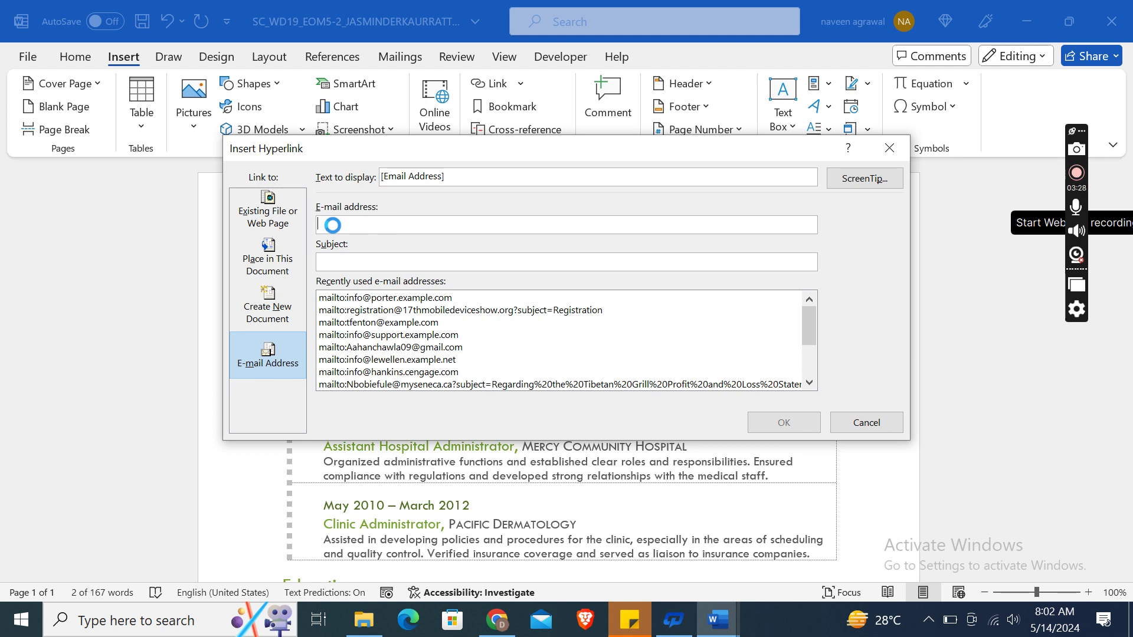
key("ctrl+v")
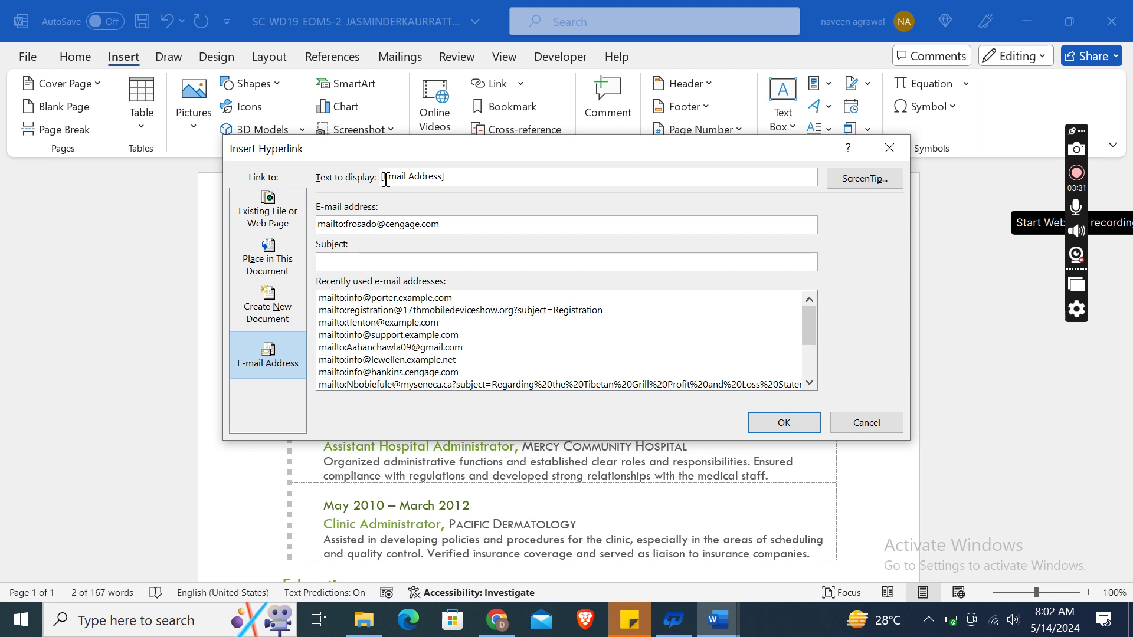
left_click_drag(385, 180, 448, 177)
key("ctrl+v")
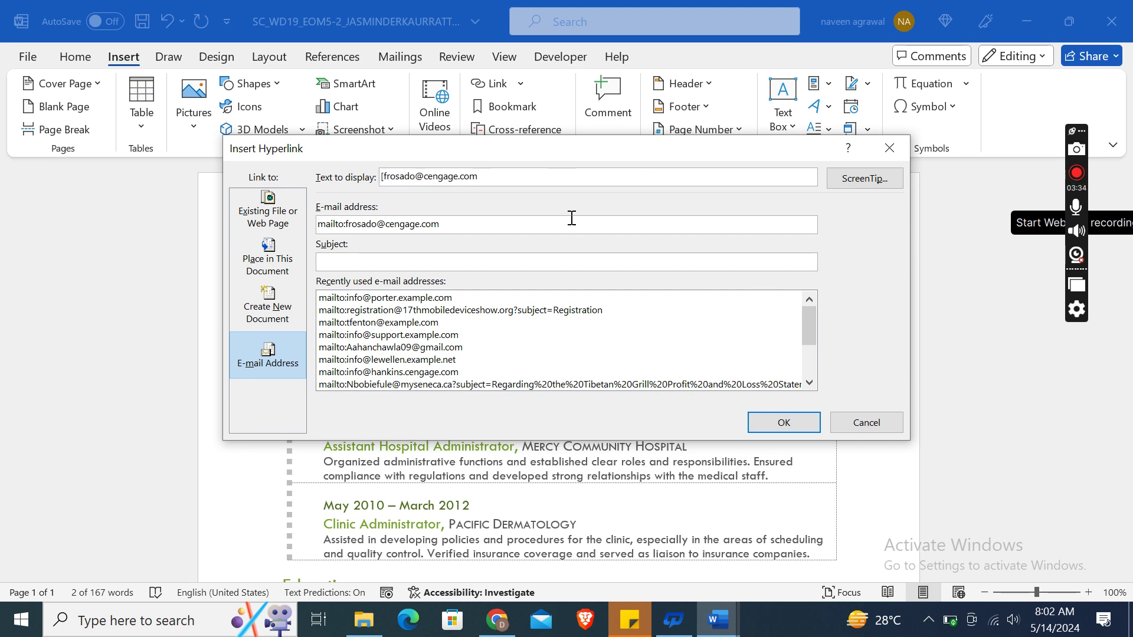
left_click(387, 176)
key("BackSpace")
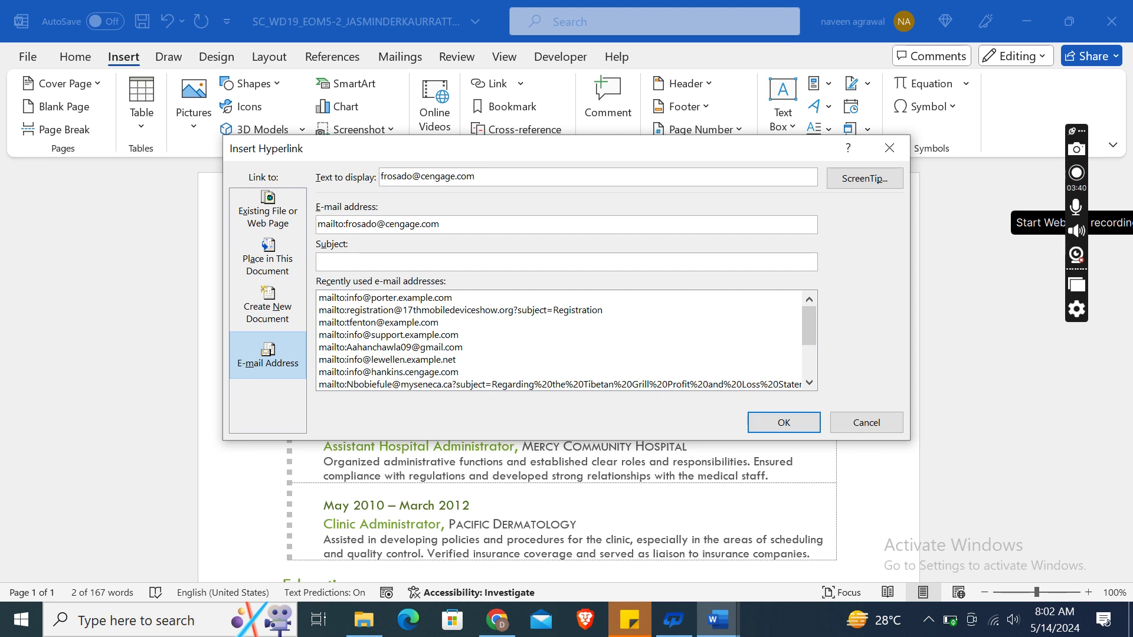
left_click(767, 418)
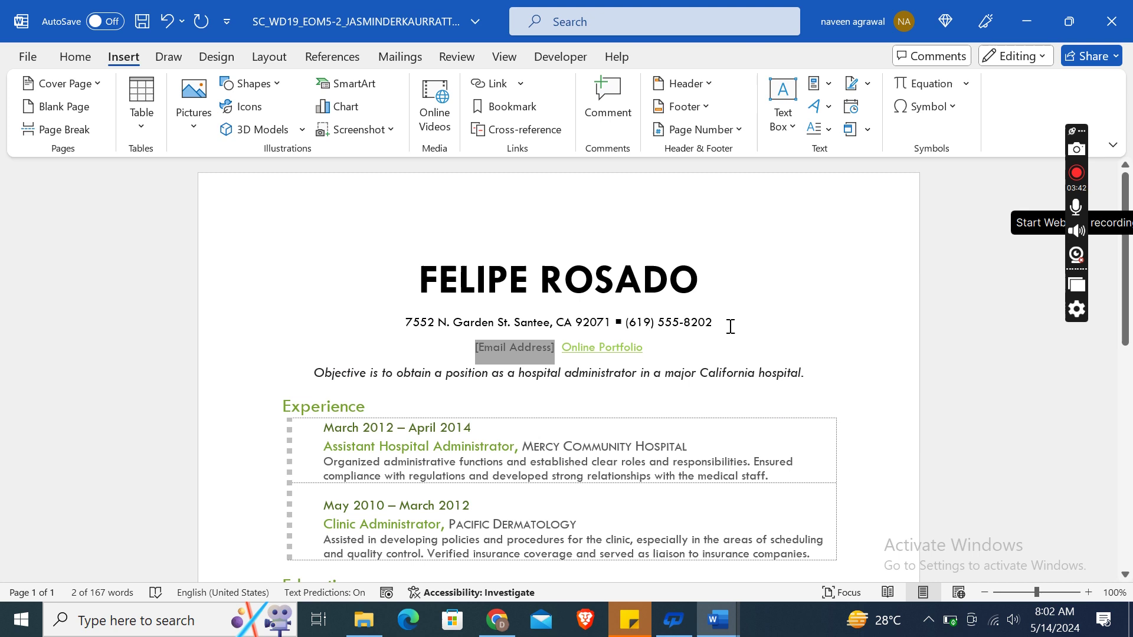
left_click(843, 445)
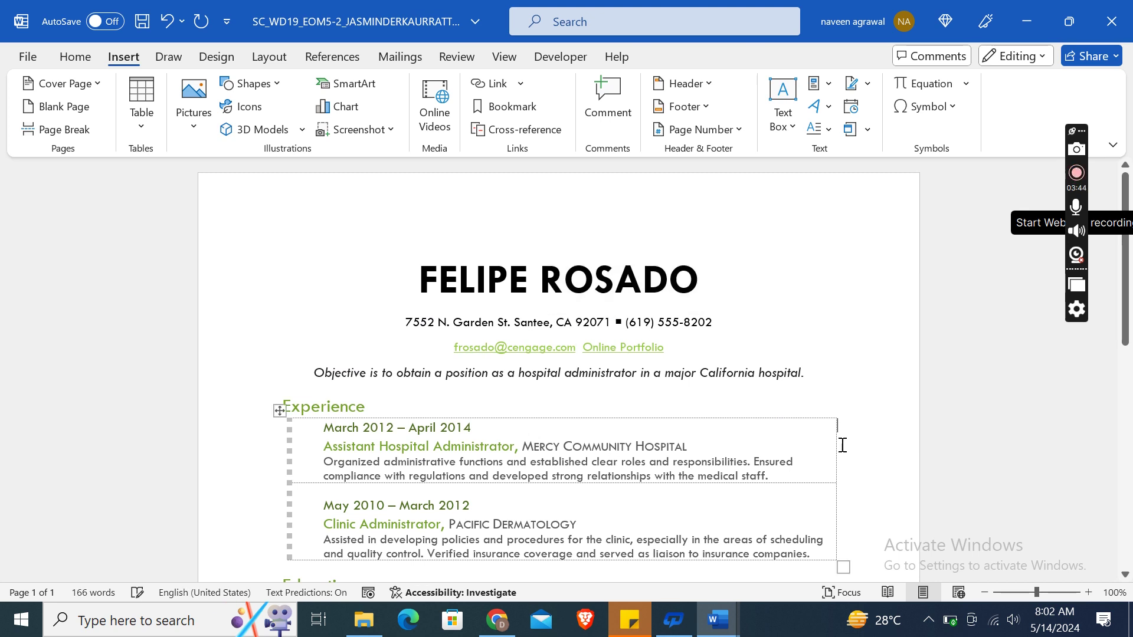
mouse_move(717, 620)
left_click(773, 530)
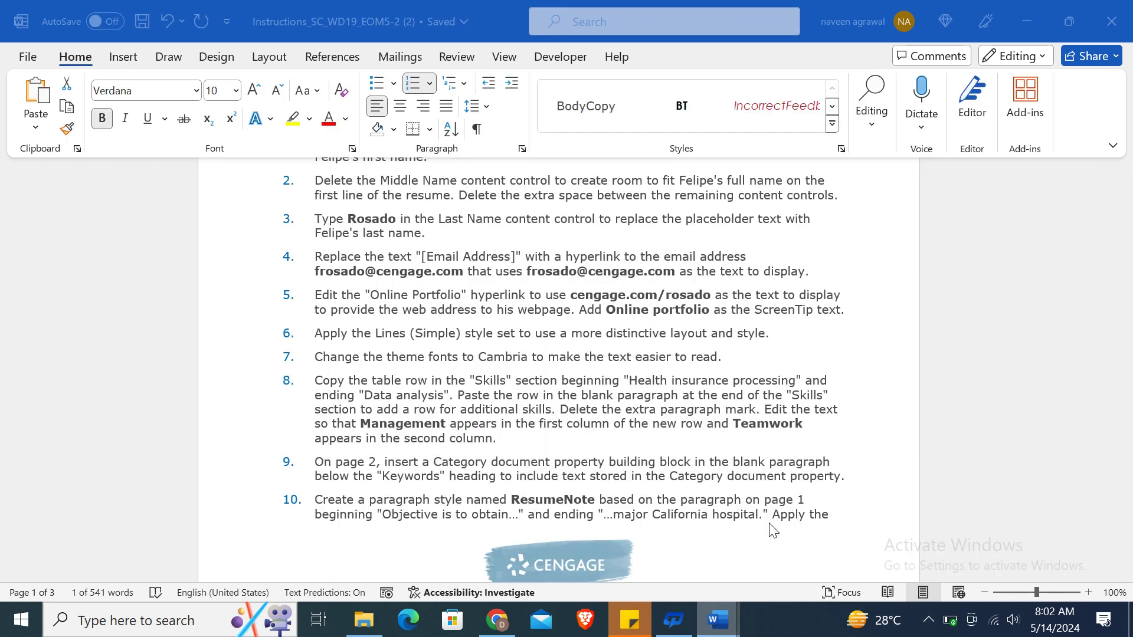
left_click(378, 319)
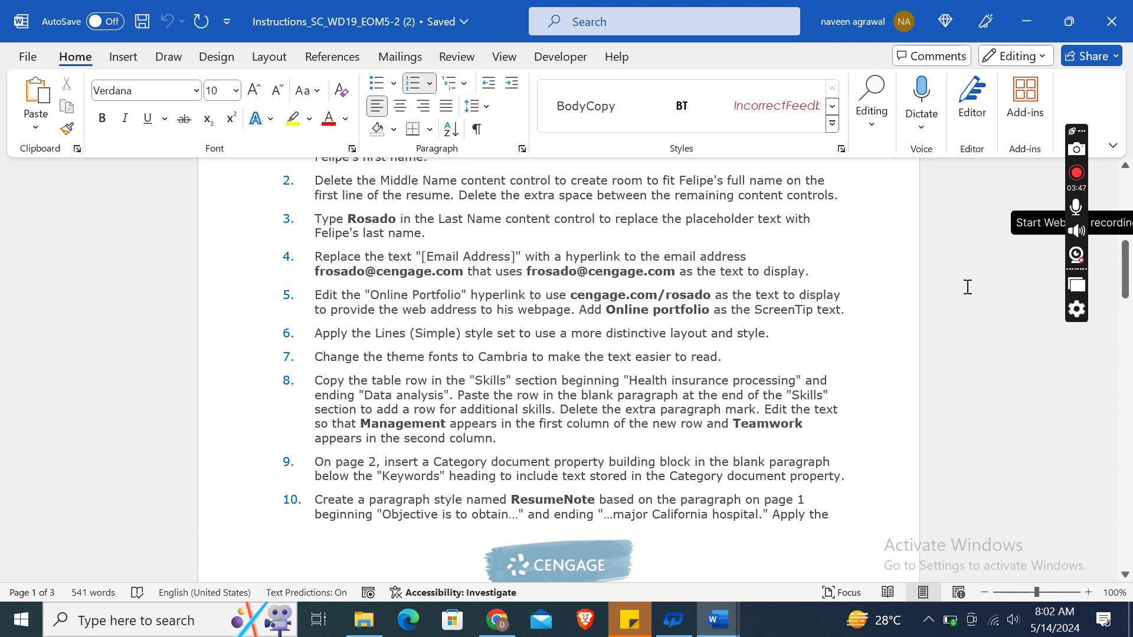
mouse_move(1126, 270)
left_mouse_down()
mouse_move(1126, 319)
mouse_move(1126, 272)
left_mouse_up()
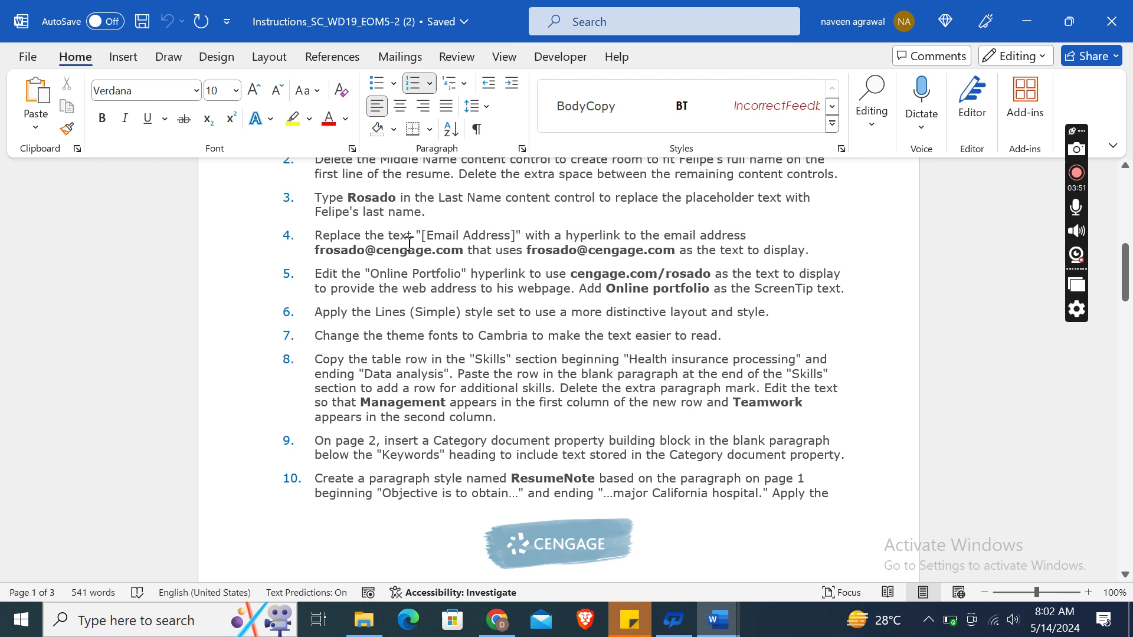